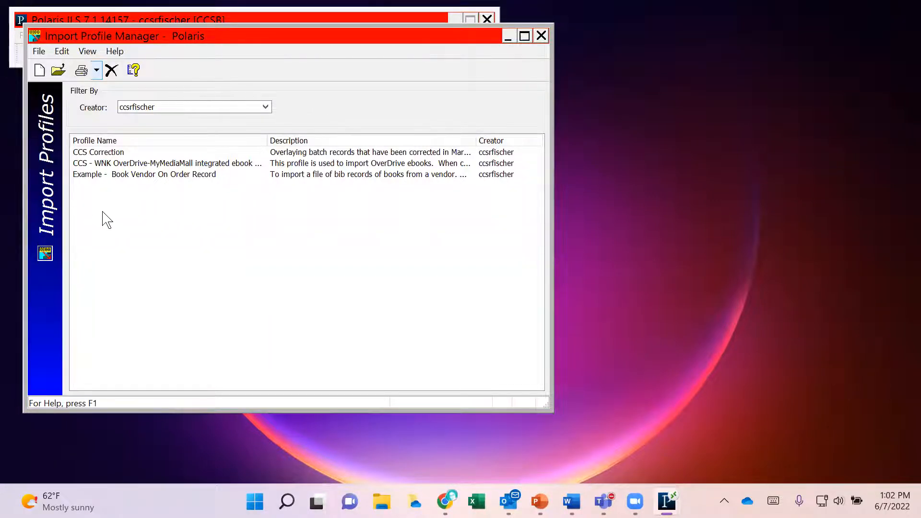
# Step: Filter the import profiles by creator <All> instead of a single creator
pyautogui.click(267, 107)
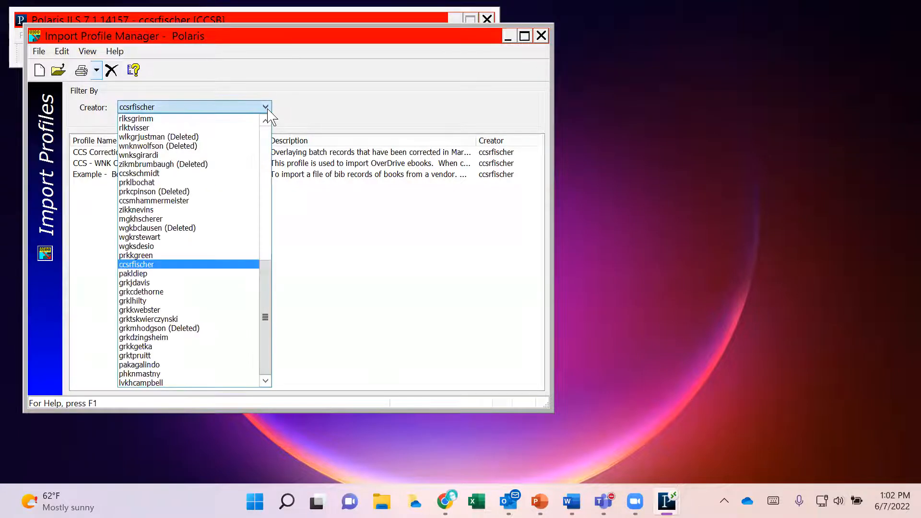
pyautogui.moveTo(265, 296); pyautogui.dragTo(267, 134)
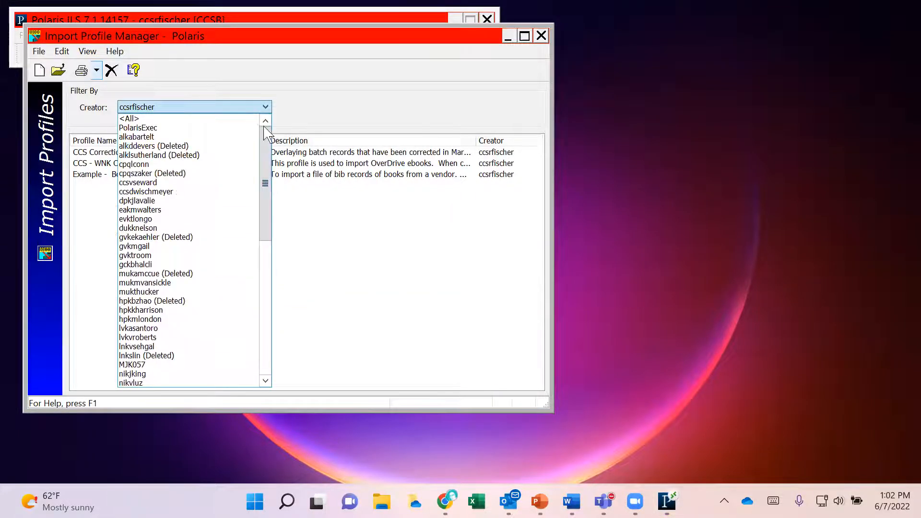
pyautogui.click(142, 119)
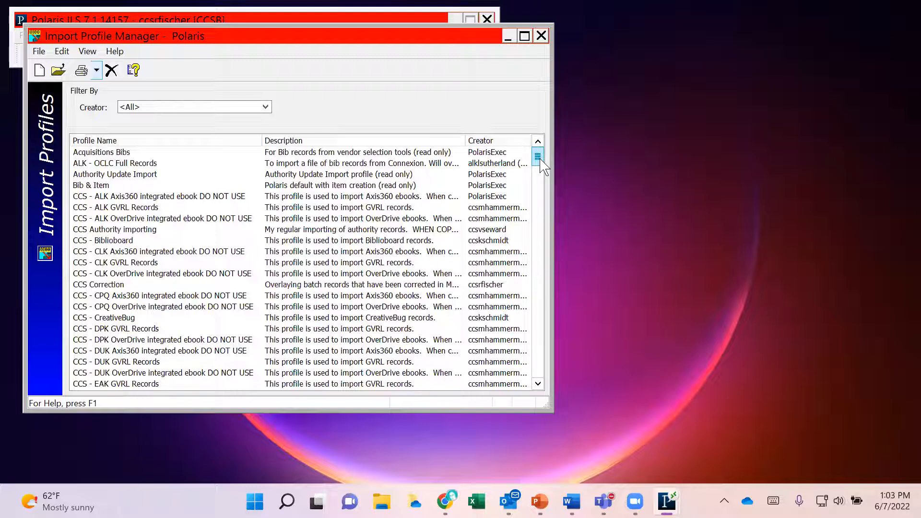
# Step: Look through the full list of import profiles and their creators, down to the TEMPLATE TO COPY profiles
pyautogui.click(499, 175)
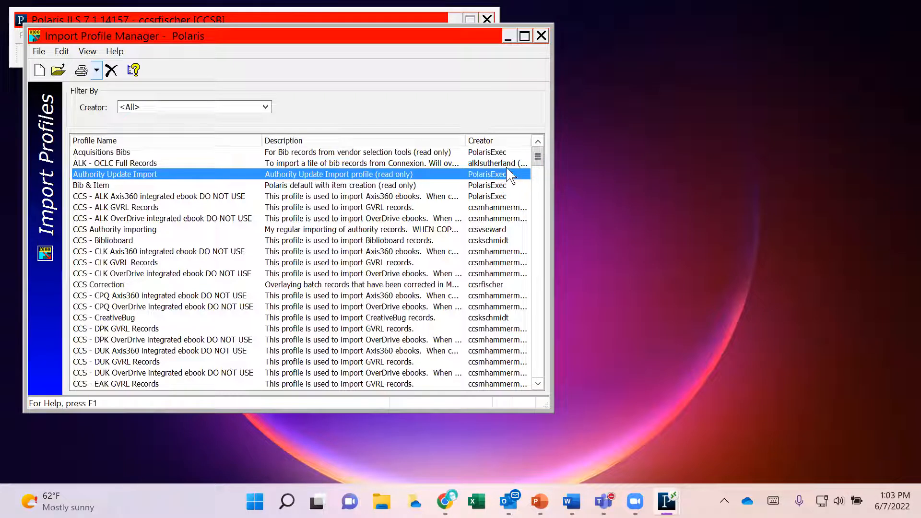
pyautogui.click(503, 197)
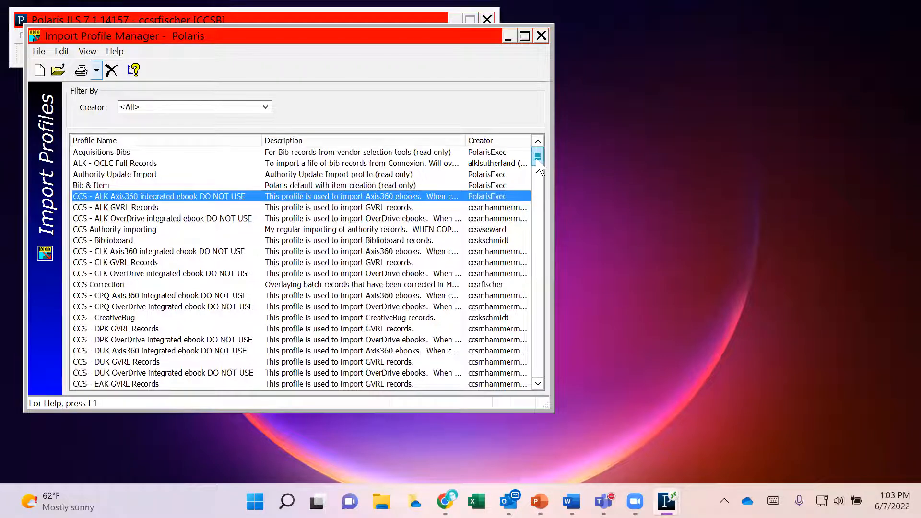
pyautogui.moveTo(536, 160); pyautogui.dragTo(536, 251)
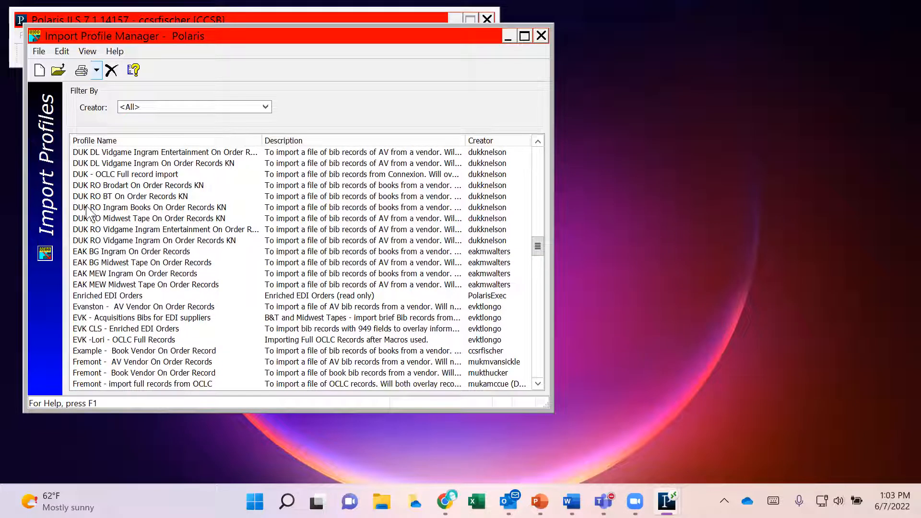
pyautogui.moveTo(535, 245); pyautogui.dragTo(535, 255)
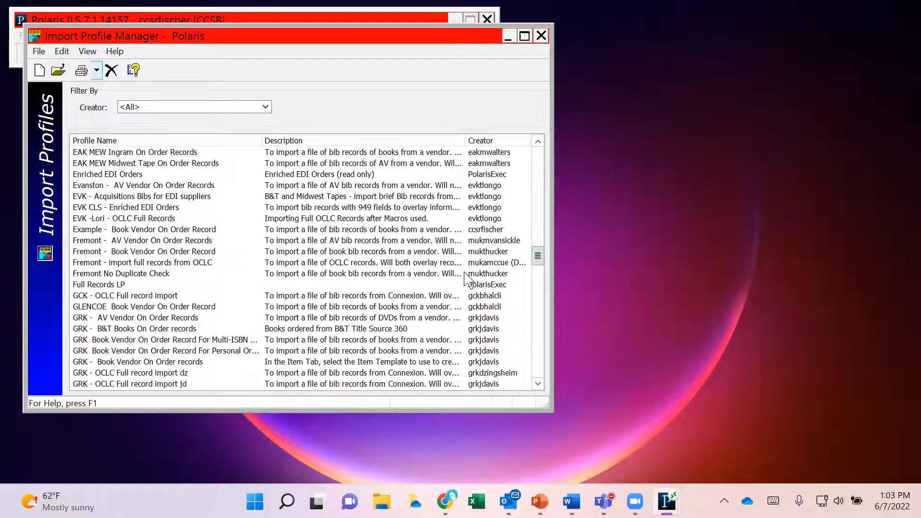
pyautogui.moveTo(537, 254); pyautogui.dragTo(509, 328)
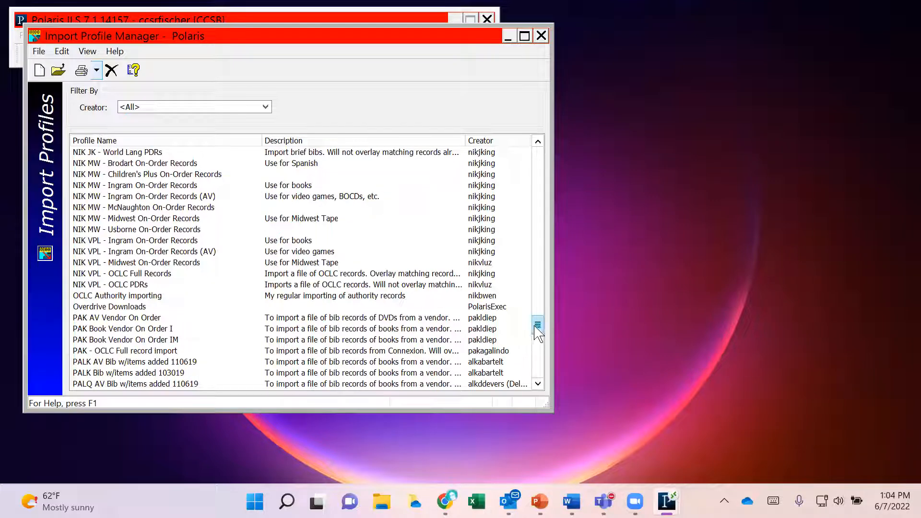
pyautogui.moveTo(538, 329); pyautogui.dragTo(546, 366)
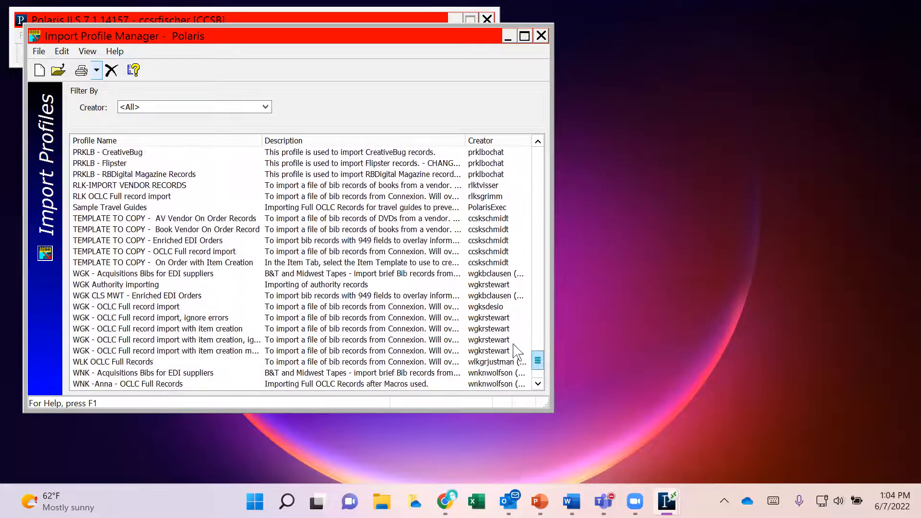
# Step: Open the template profile for AV Vendor On Order Records, examine the overlay retention tags in its bibliographic record settings, and close it
pyautogui.click(194, 221)
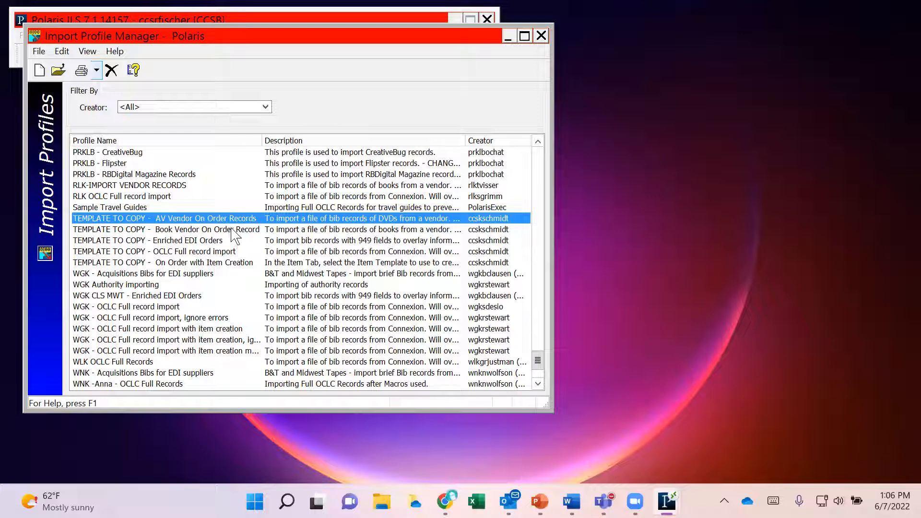
pyautogui.rightClick(237, 220)
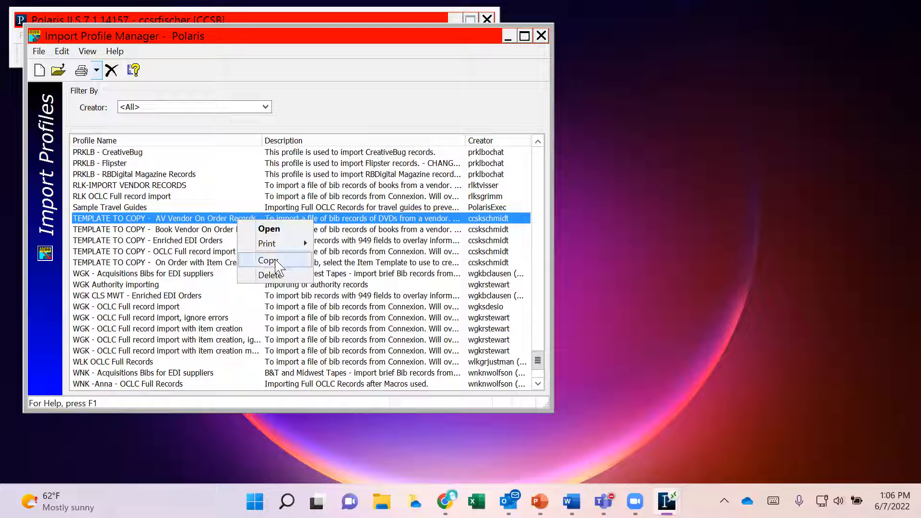
pyautogui.click(277, 232)
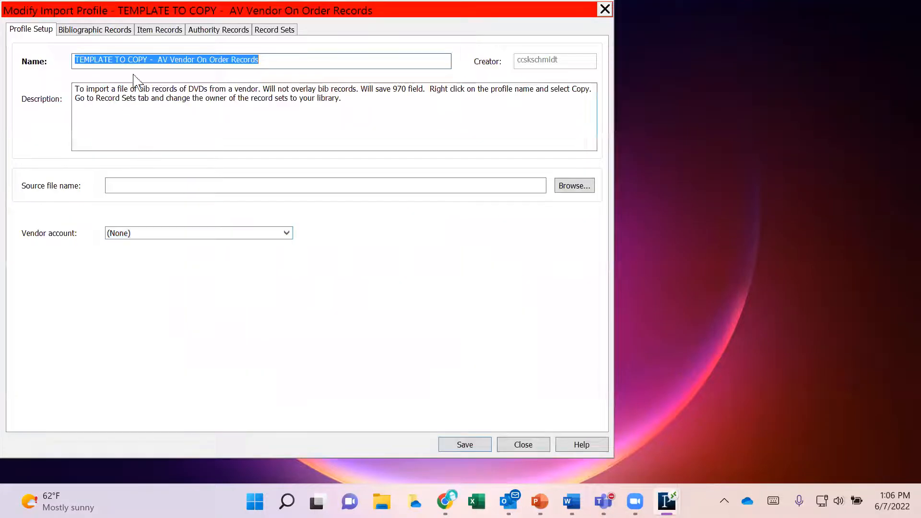
pyautogui.click(123, 31)
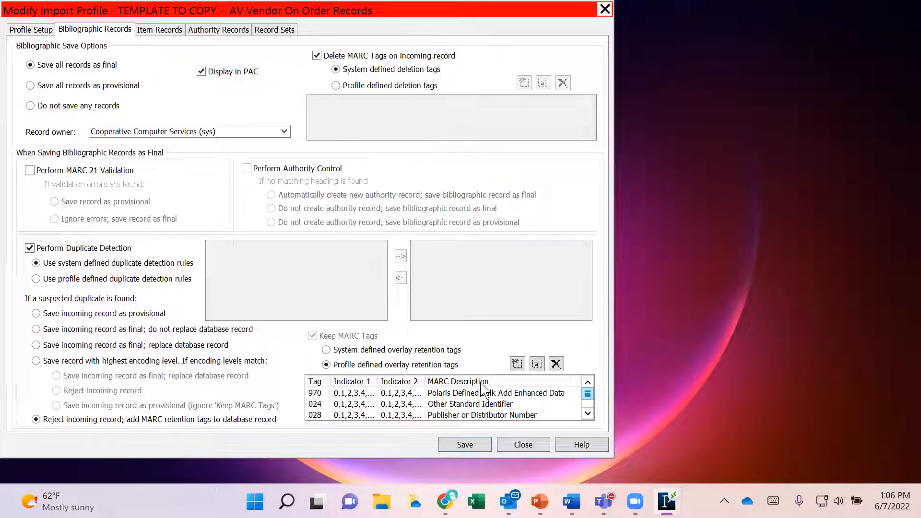
pyautogui.scroll(-2, 484, 391)
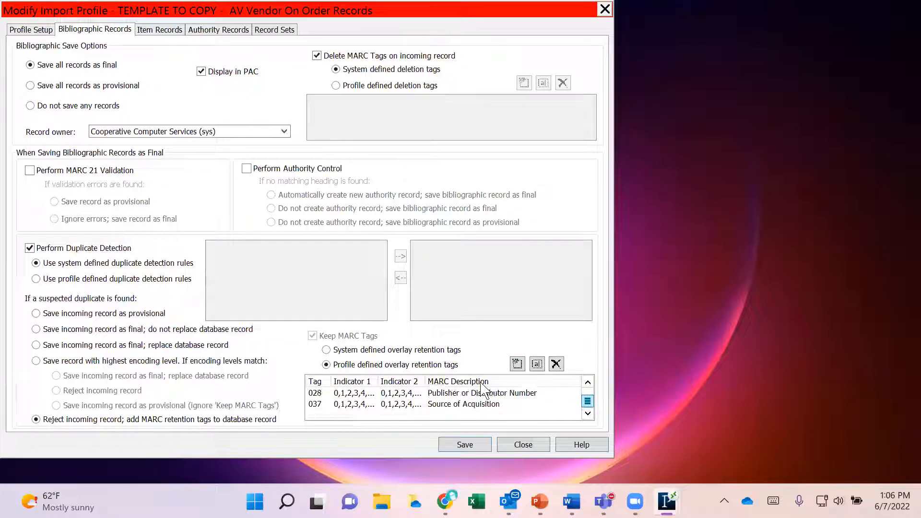
pyautogui.scroll(2, 484, 391)
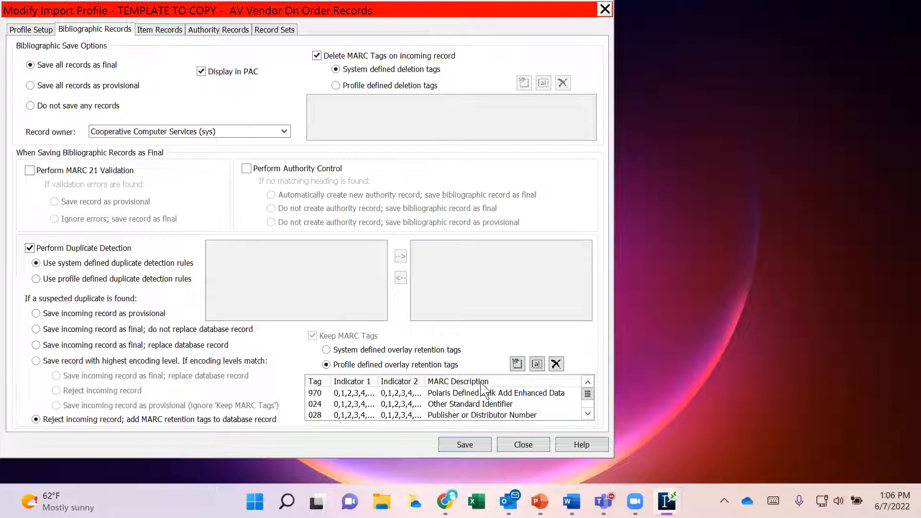
pyautogui.click(485, 404)
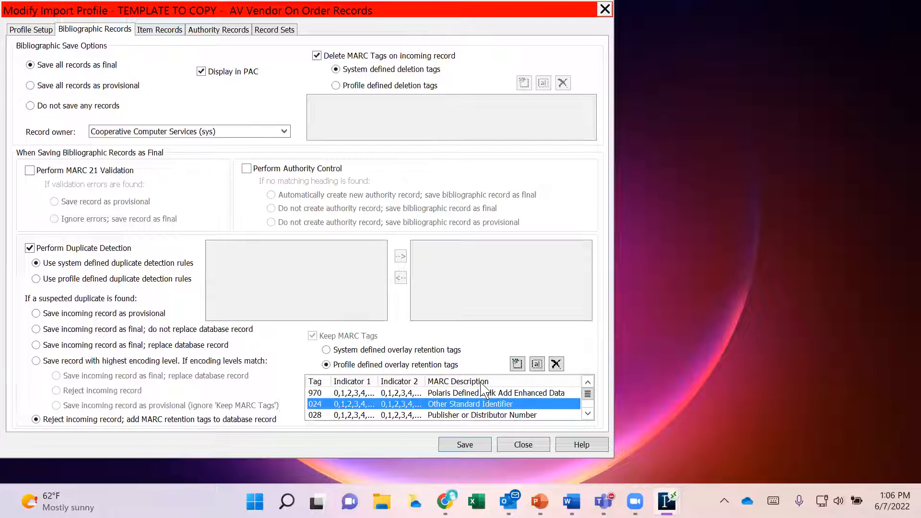
pyautogui.click(307, 415)
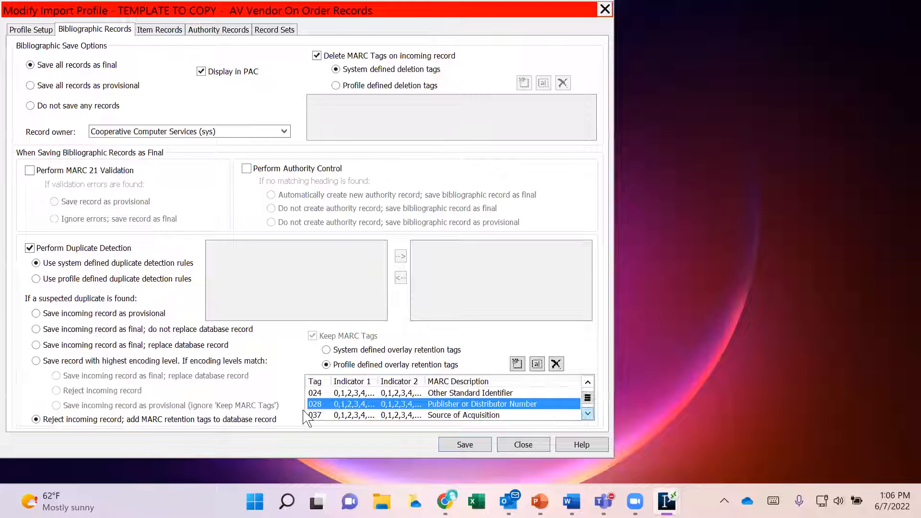
pyautogui.click(307, 416)
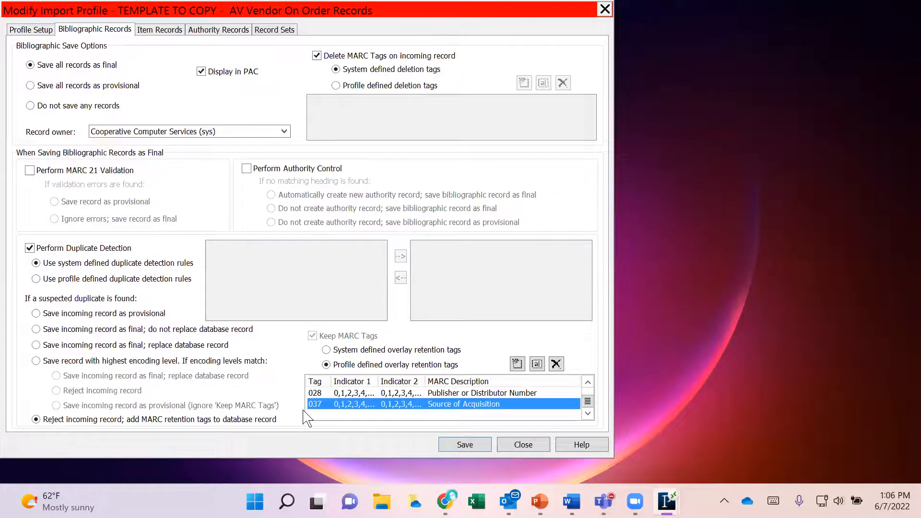
pyautogui.press('Escape')
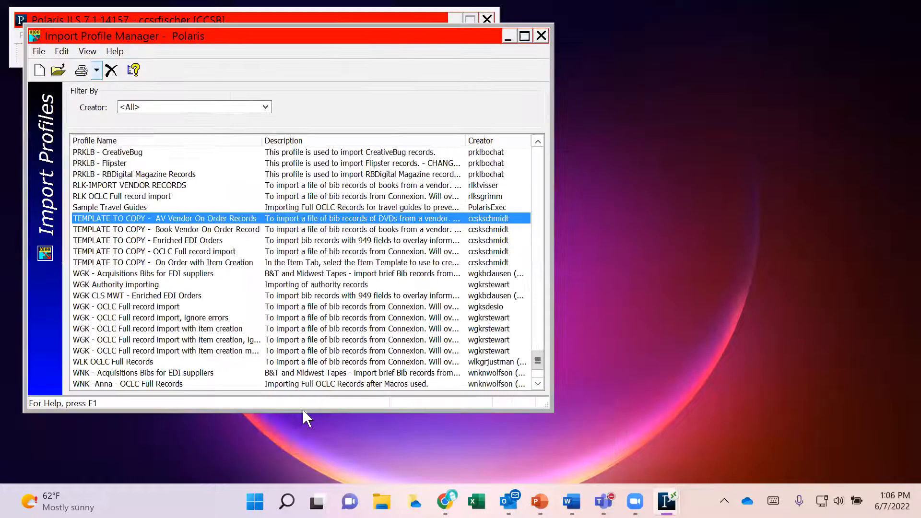
# Step: Open the template profile for Book Vendor On Order Record, check its profile defined overlay retention tags, and close it
pyautogui.rightClick(224, 232)
pyautogui.click(245, 236)
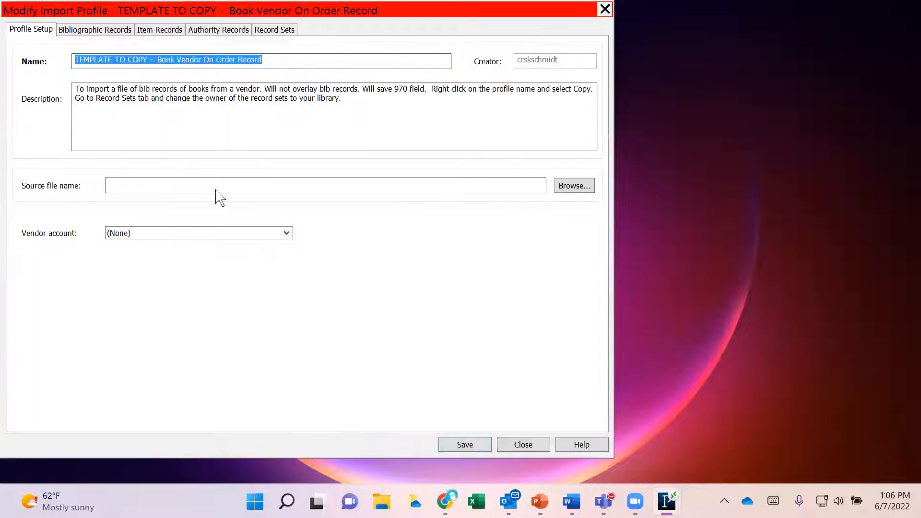
pyautogui.click(112, 31)
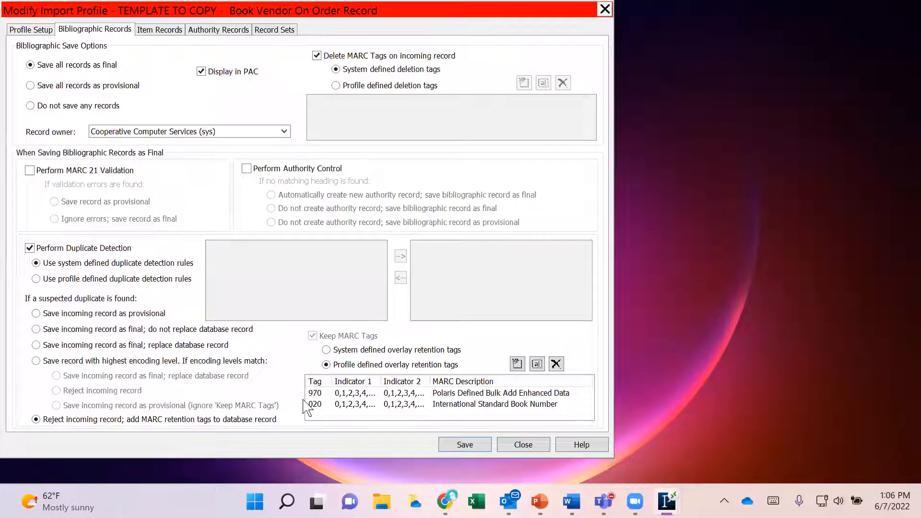
pyautogui.click(310, 406)
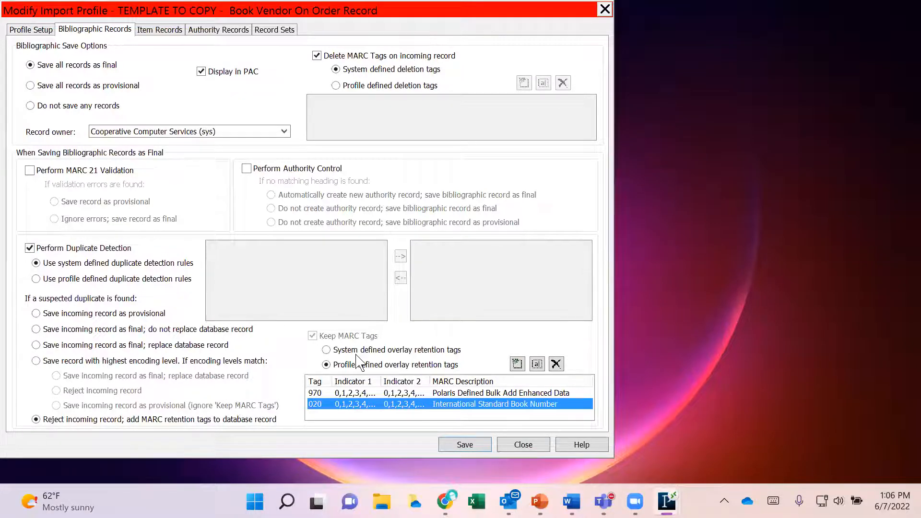
pyautogui.click(459, 363)
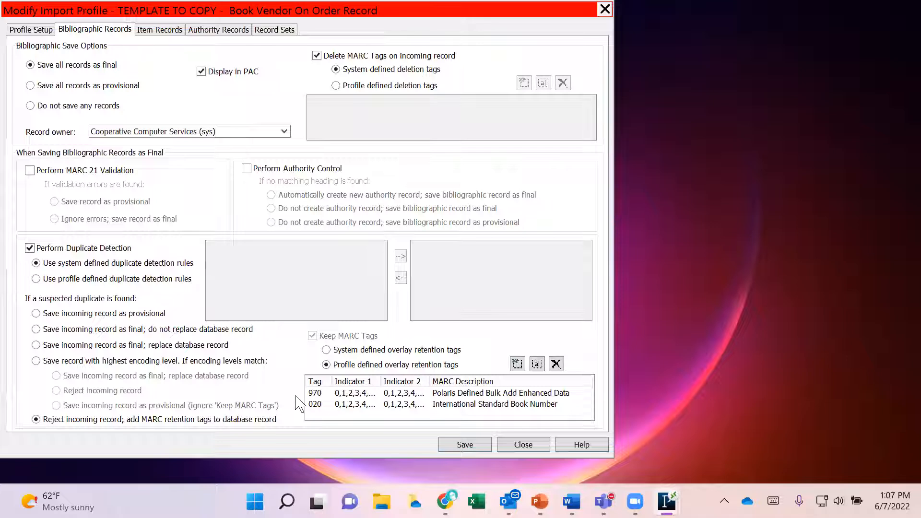
pyautogui.press('Escape')
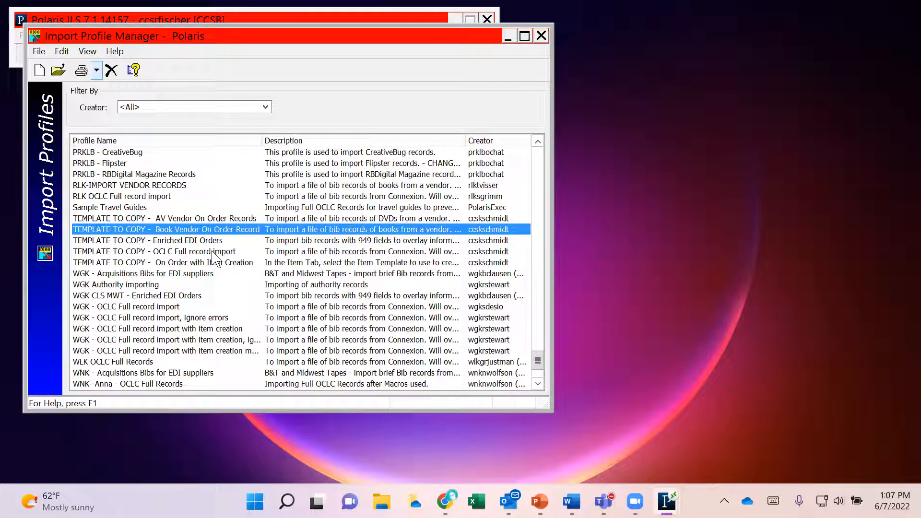
# Step: Open the On Order with Item Creation template, review its bibliographic and item record settings, and close it without saving
pyautogui.click(218, 261)
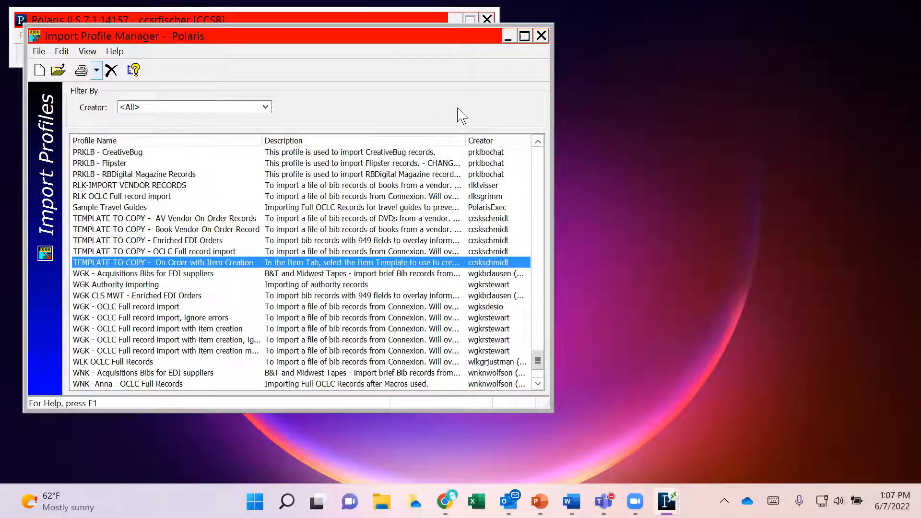
pyautogui.rightClick(258, 265)
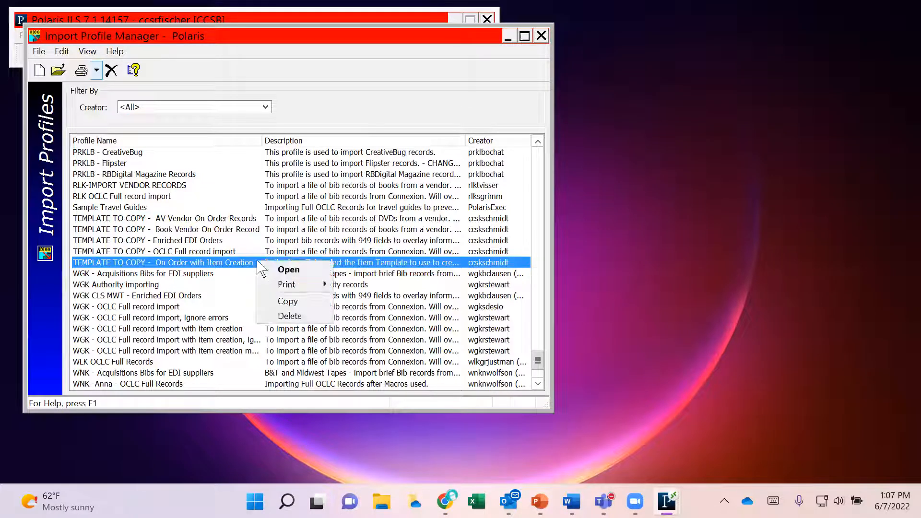
pyautogui.click(288, 270)
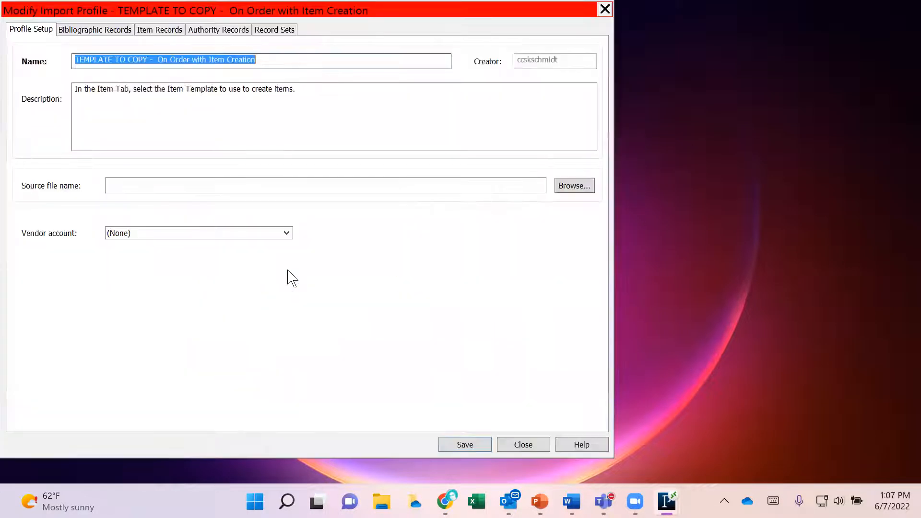
pyautogui.click(112, 32)
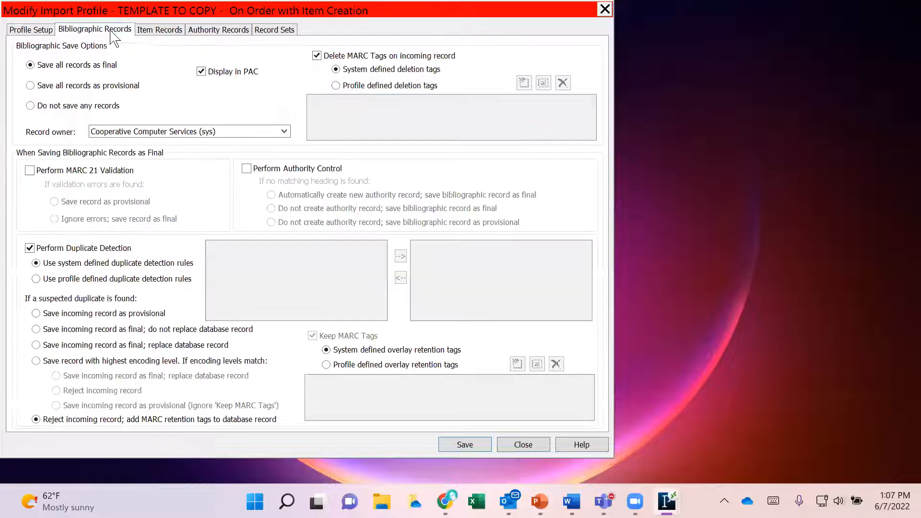
pyautogui.click(144, 32)
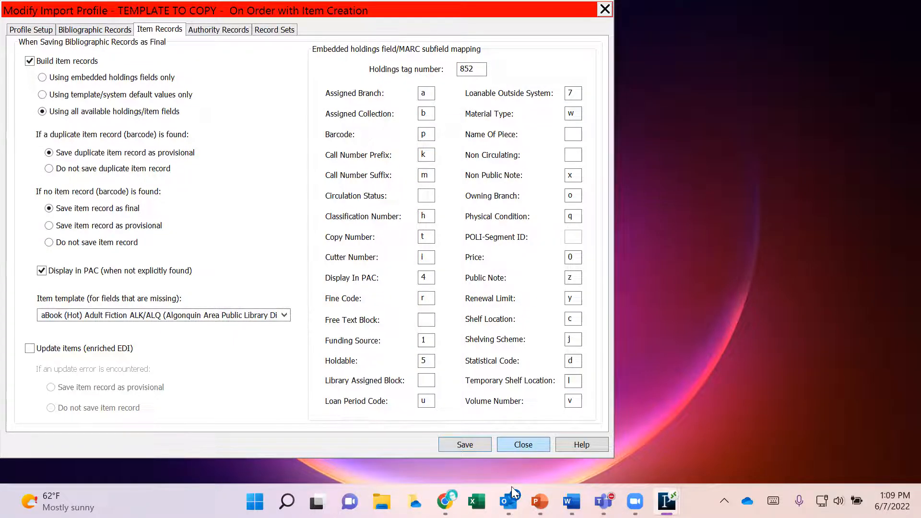
pyautogui.click(520, 445)
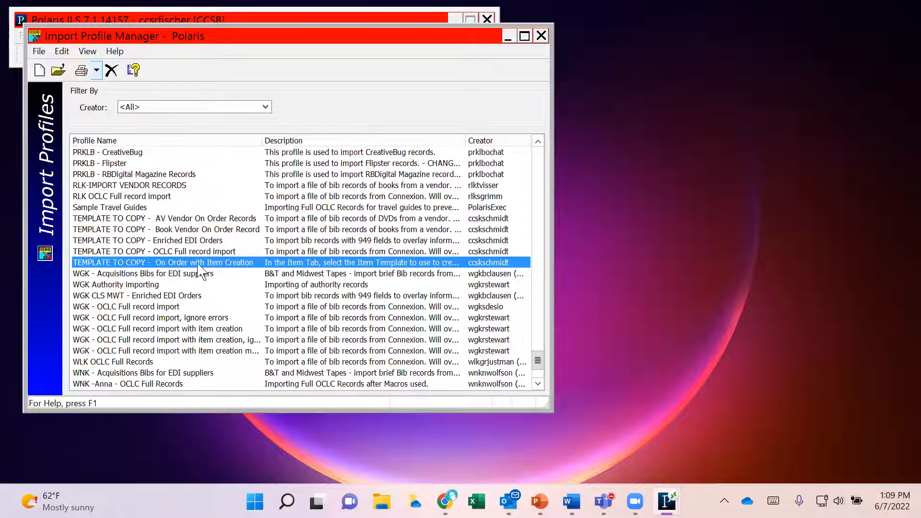
# Step: Open the OCLC Full record import template, review its description and bibliographic record settings, and close it
pyautogui.click(234, 251)
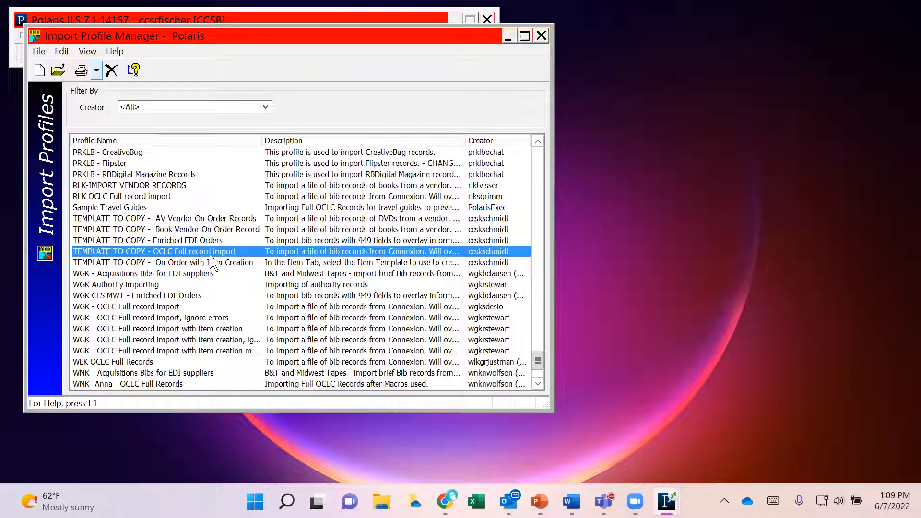
pyautogui.rightClick(249, 254)
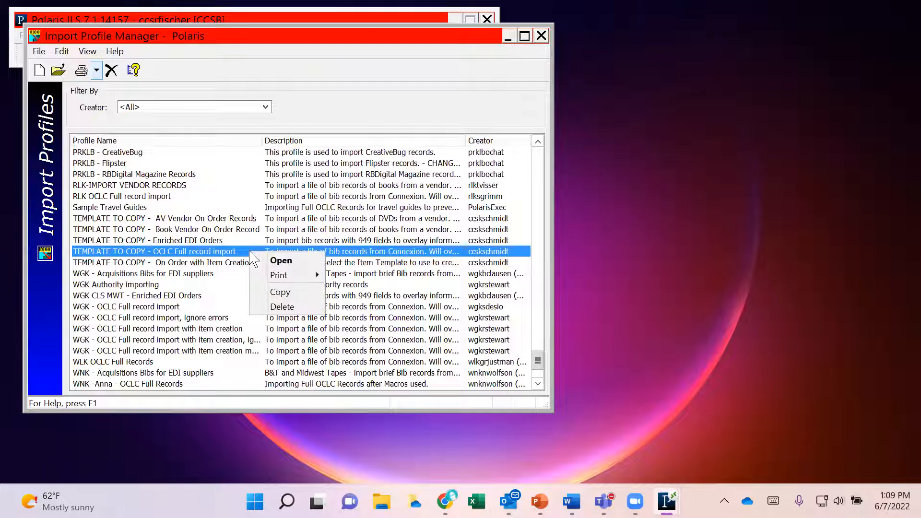
pyautogui.click(277, 266)
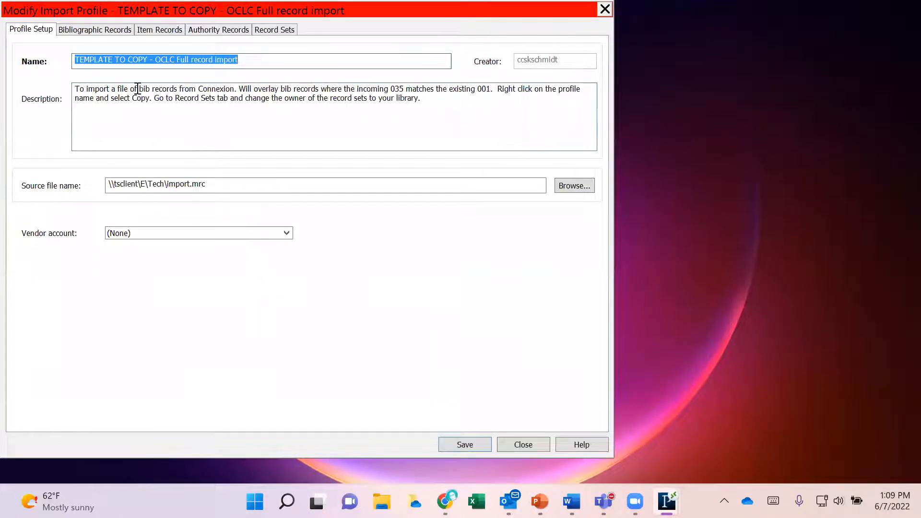
pyautogui.click(115, 31)
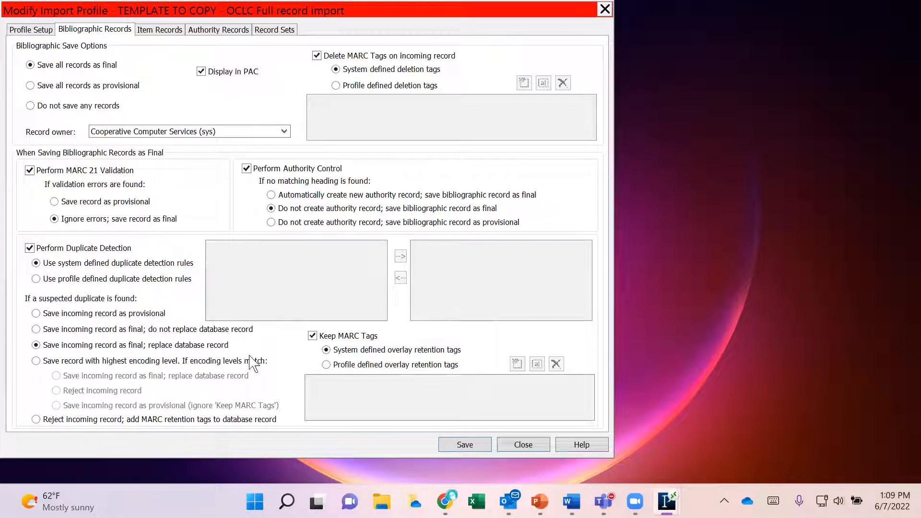
pyautogui.click(604, 10)
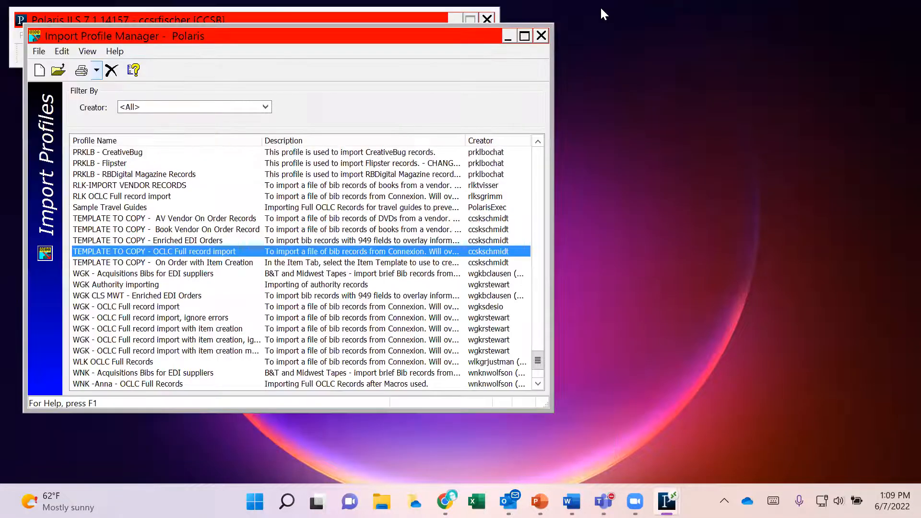
pyautogui.click(181, 240)
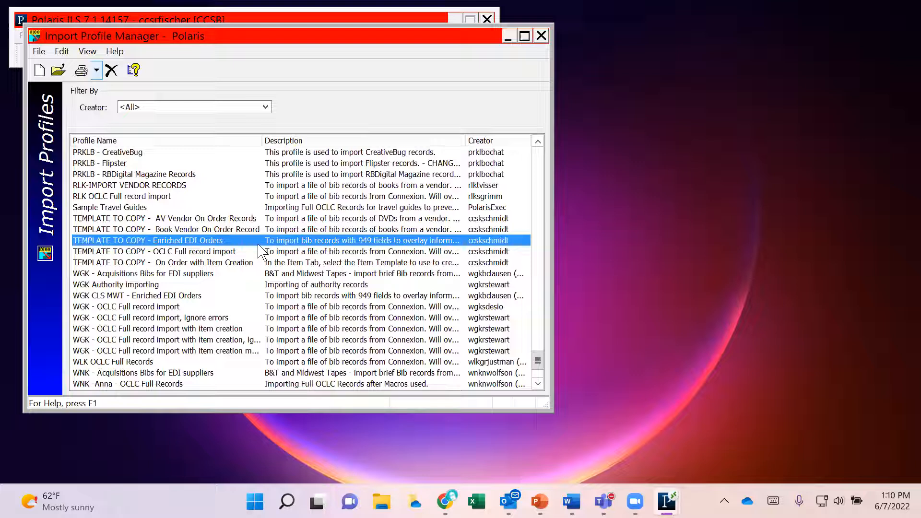
pyautogui.rightClick(228, 246)
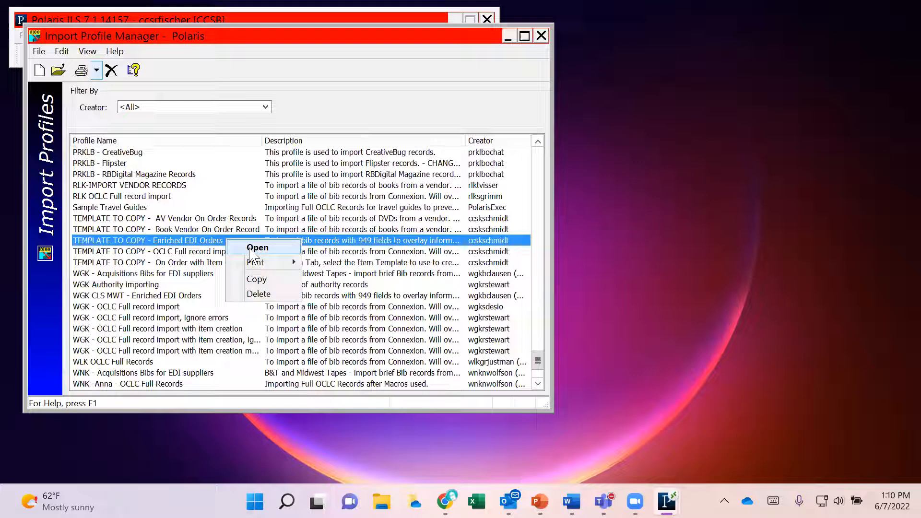
pyautogui.click(177, 242)
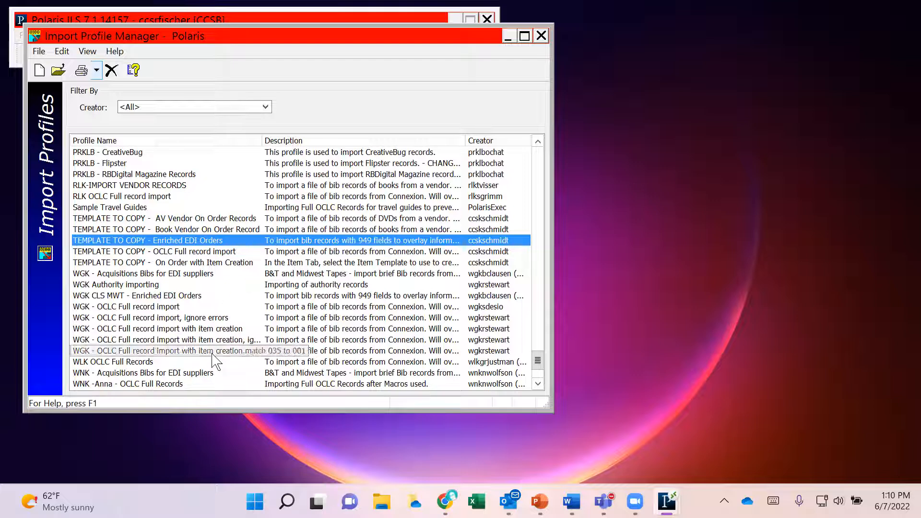
# Step: Open the WGK - OCLC Full record import with item creation profile, review its item record settings, and close it
pyautogui.click(201, 328)
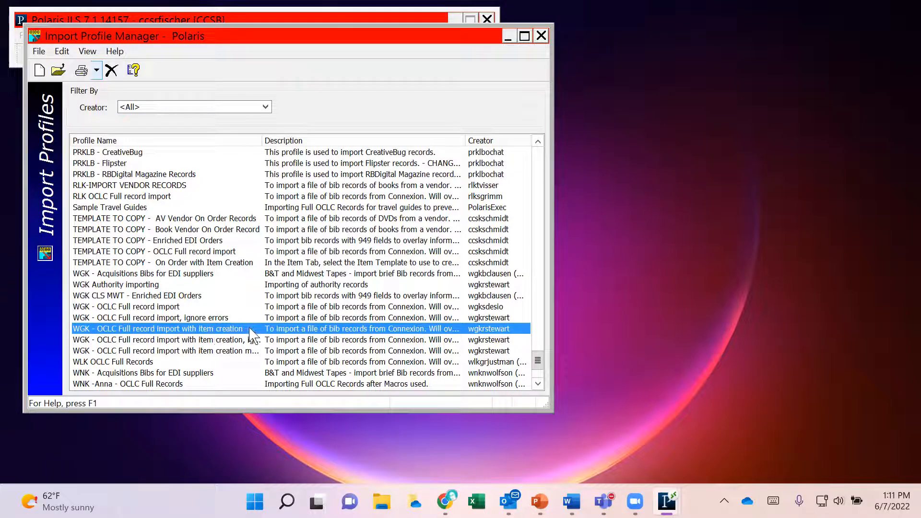
pyautogui.rightClick(144, 330)
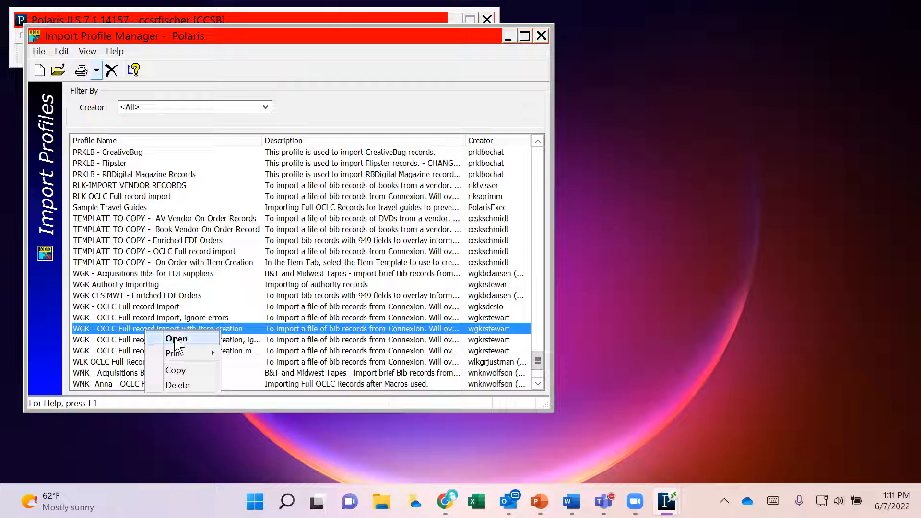
pyautogui.click(177, 341)
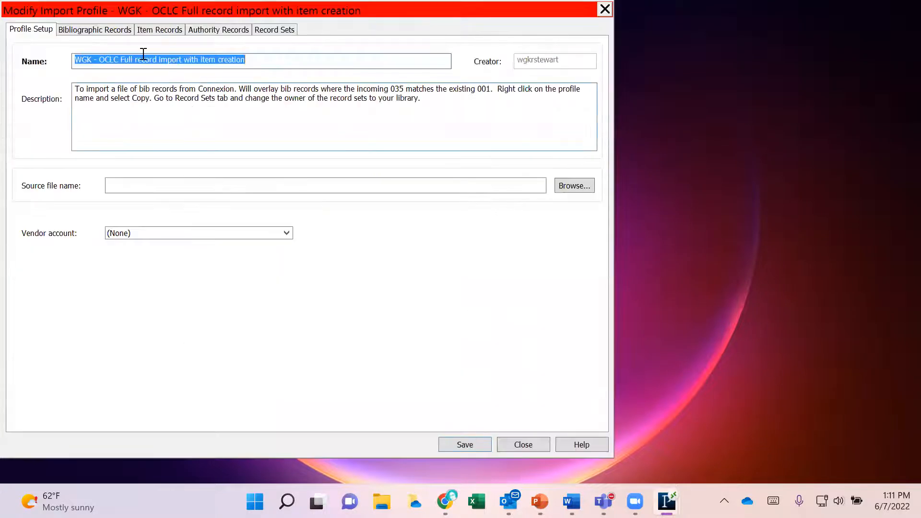
pyautogui.click(148, 32)
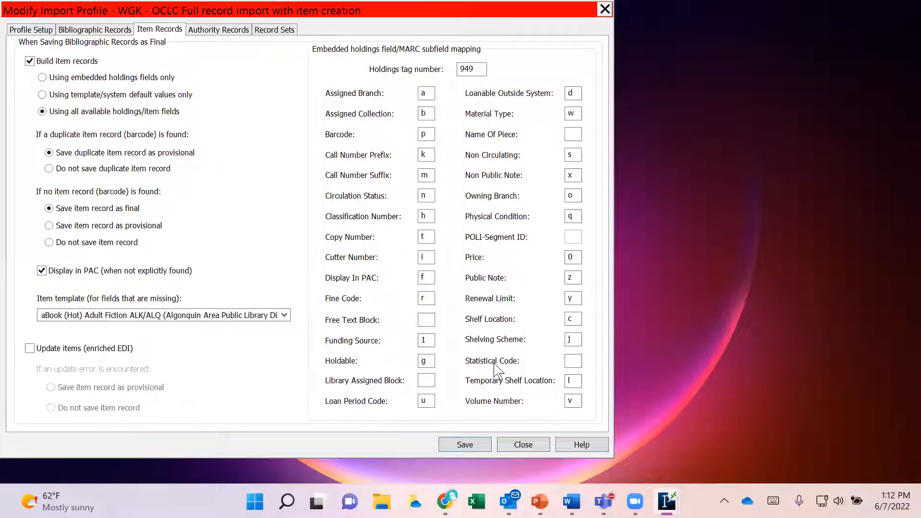
pyautogui.press('Return')
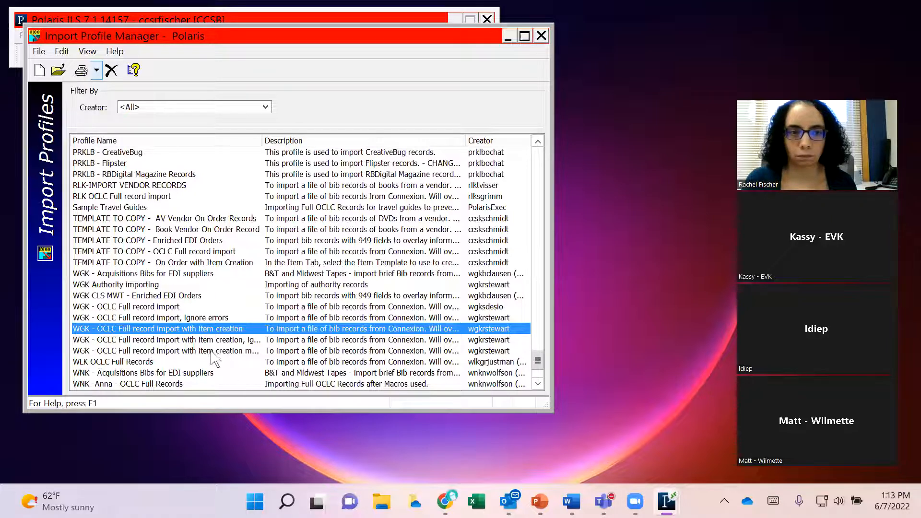
pyautogui.click(206, 230)
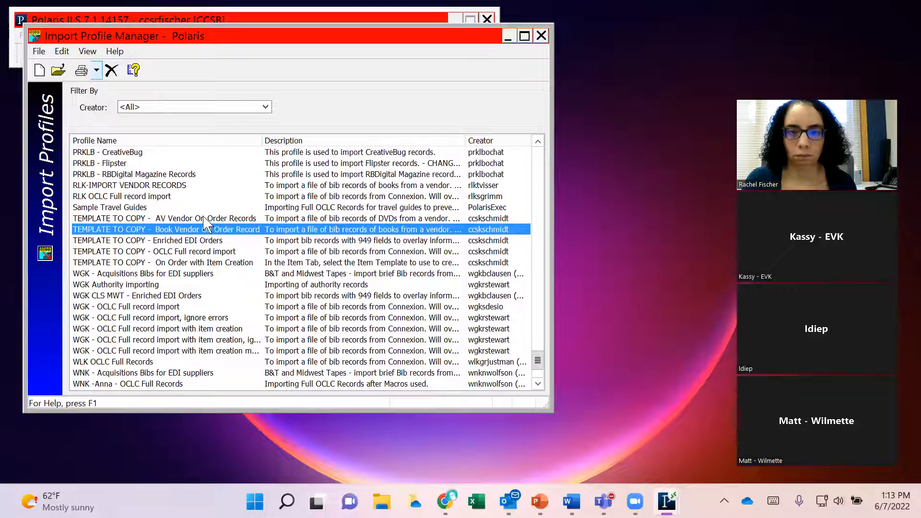
pyautogui.click(204, 218)
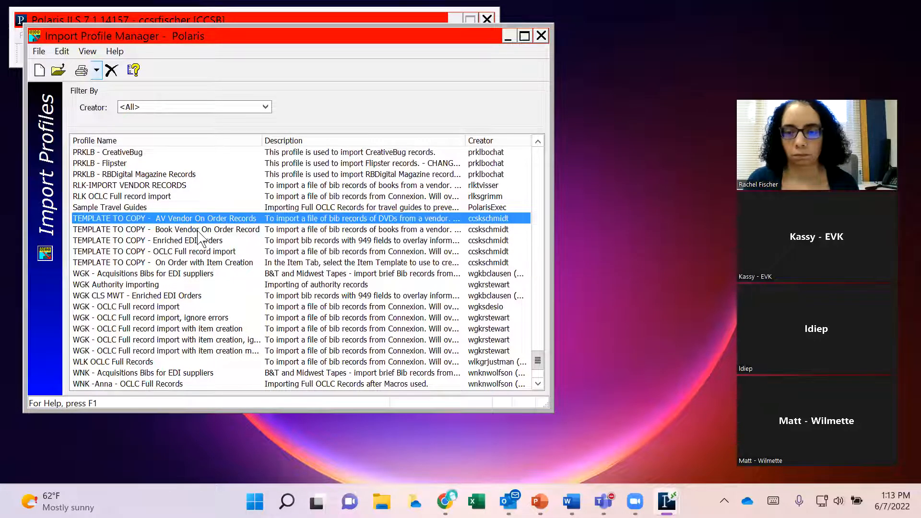
pyautogui.click(198, 230)
pyautogui.rightClick(198, 231)
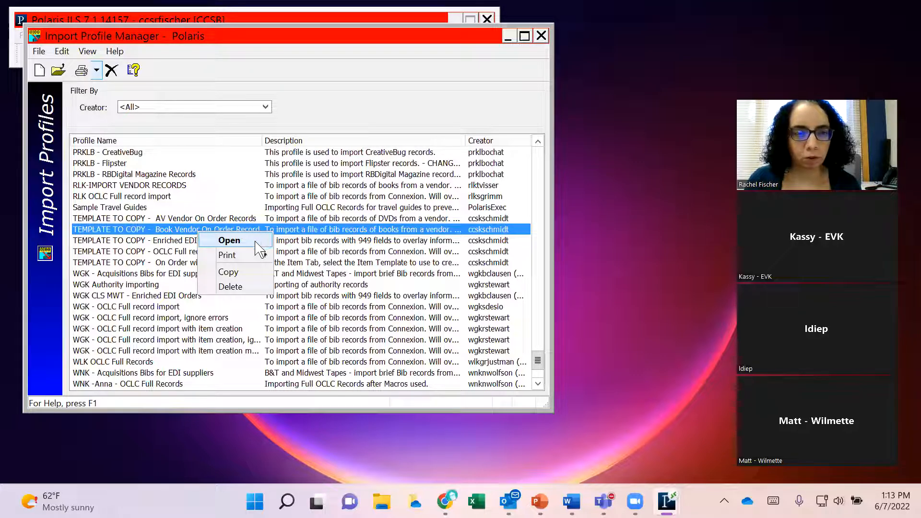
pyautogui.click(299, 232)
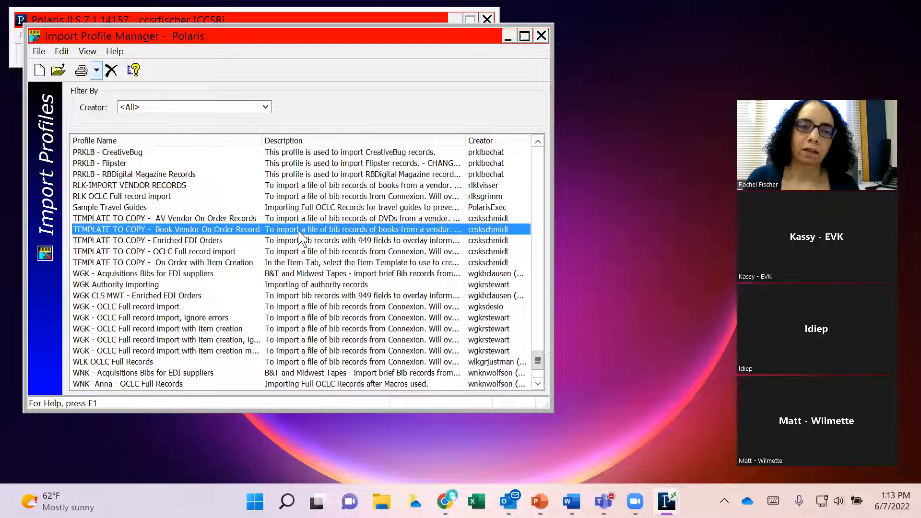
# Step: Copy the Book Vendor On Order Record template profile and replace TEMPLATE TO COPY in the new profile's name with CCS
pyautogui.rightClick(239, 235)
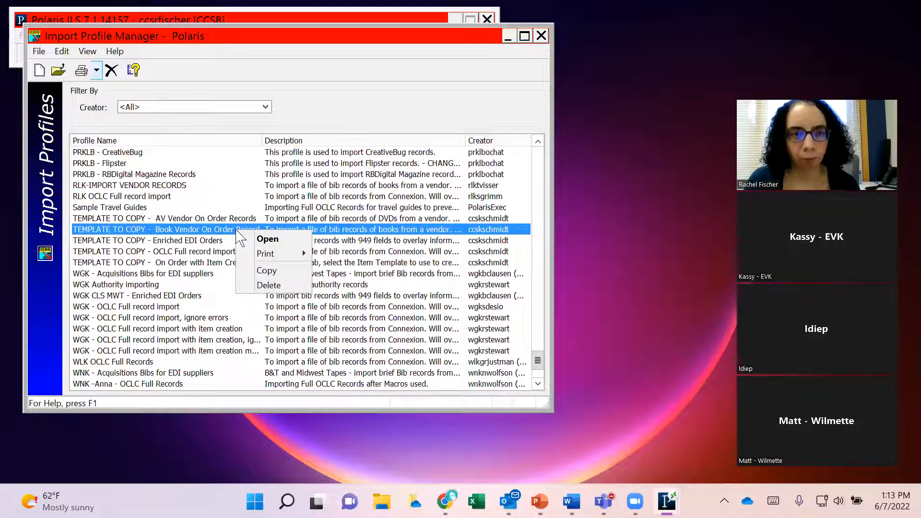
pyautogui.click(267, 271)
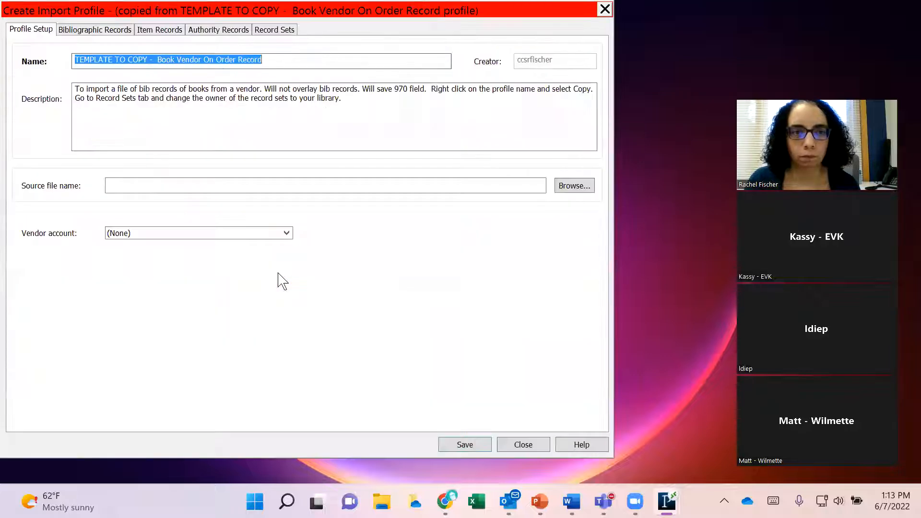
pyautogui.click(147, 59)
pyautogui.moveTo(146, 59); pyautogui.dragTo(74, 60)
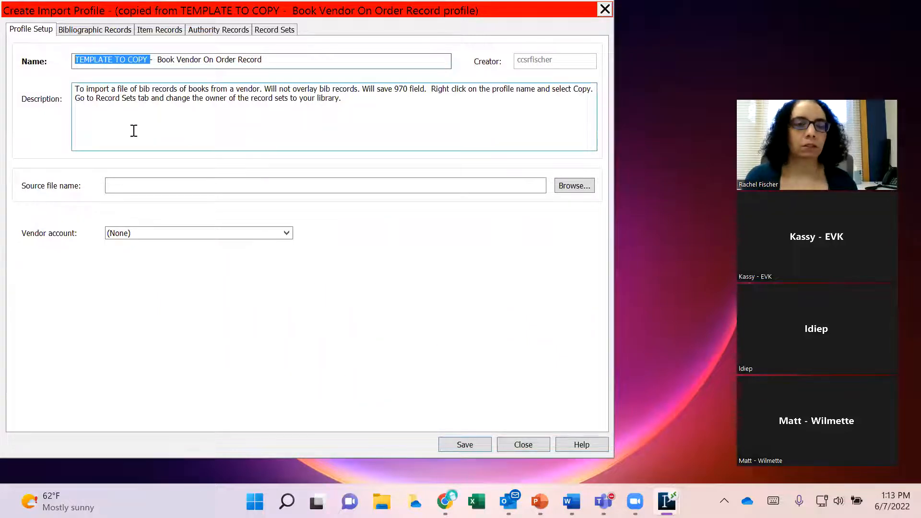
pyautogui.write('CCS')
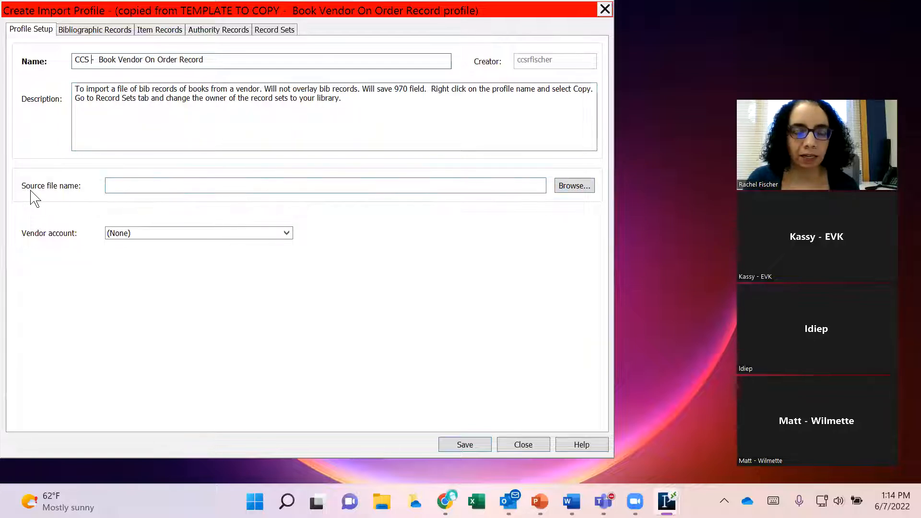
# Step: Browse the shared local C drive for a source MARC file and leave without choosing one
pyautogui.click(577, 187)
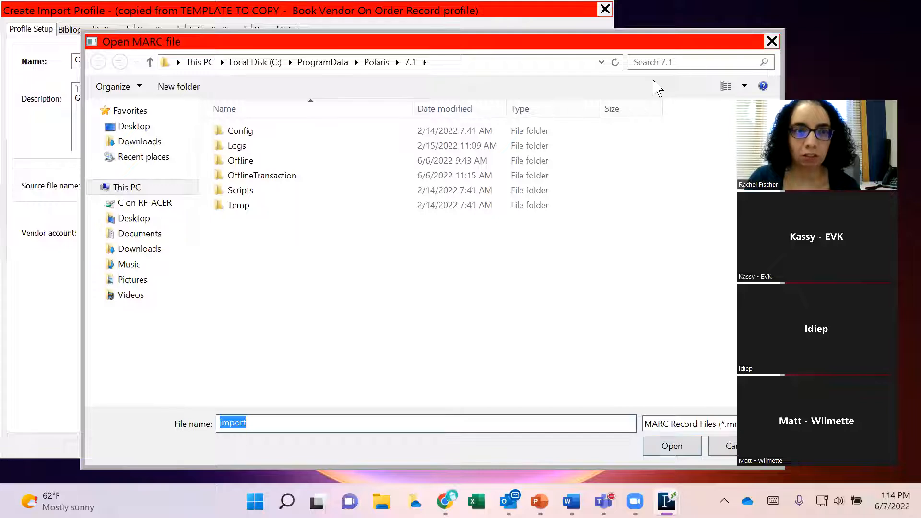
pyautogui.click(147, 206)
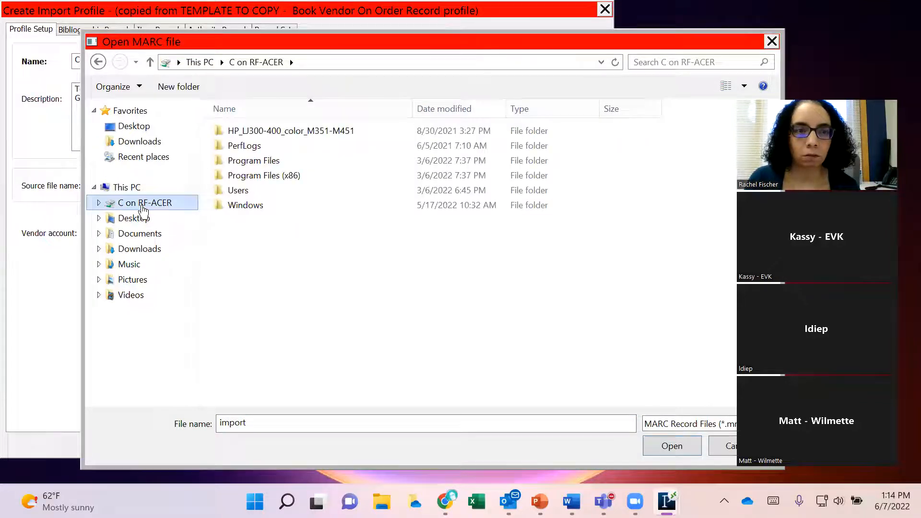
pyautogui.click(771, 42)
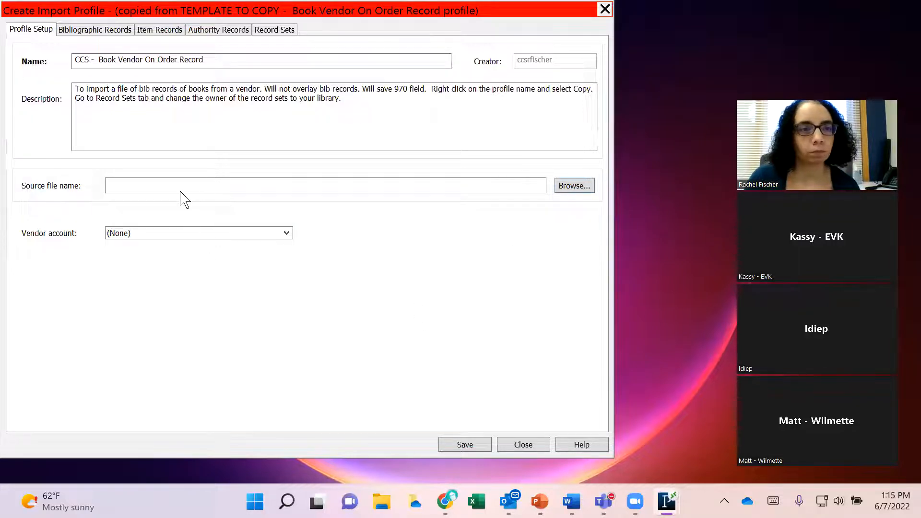
# Step: Check the bibliographic record settings of the copied Book Vendor On Order Record profile and save it as a new profile
pyautogui.click(112, 31)
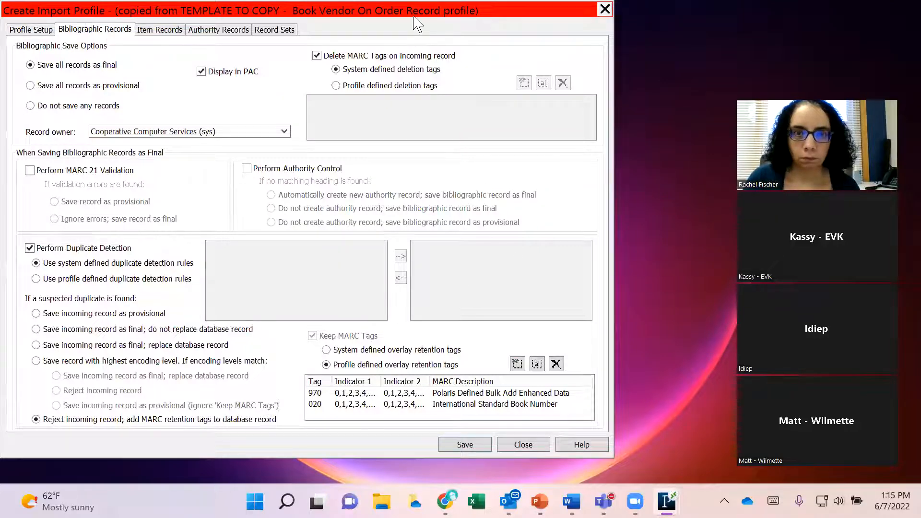
pyautogui.moveTo(416, 20); pyautogui.dragTo(393, 6)
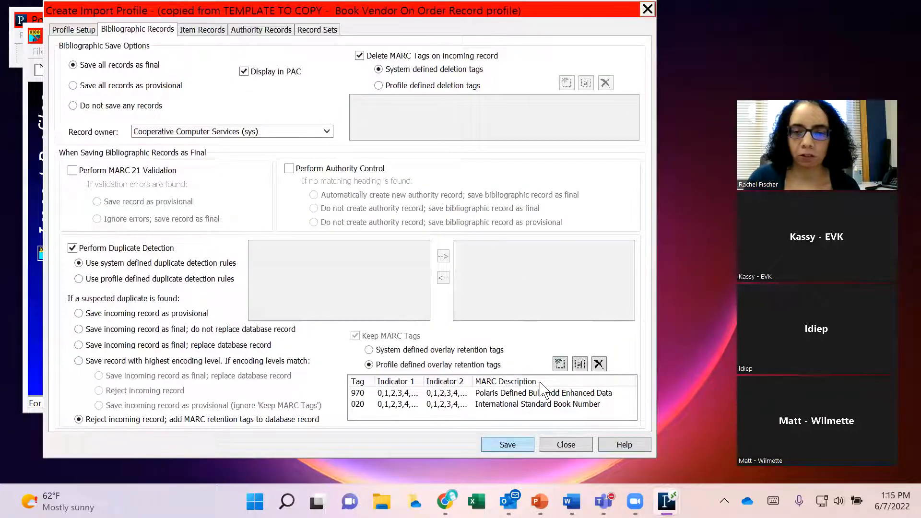
pyautogui.hotkey('ctrl', 'Tab')
pyautogui.hotkey('ctrl', 'Tab')
pyautogui.hotkey('ctrl', 'Tab')
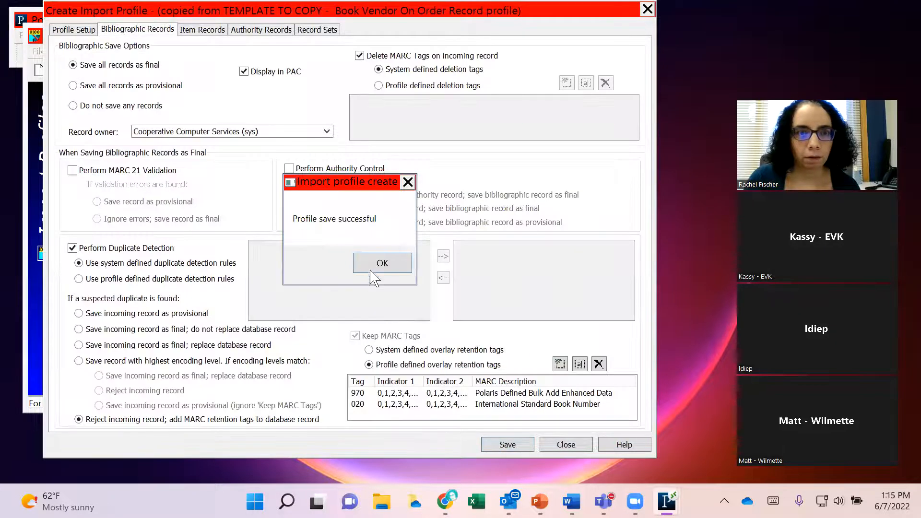
pyautogui.click(379, 263)
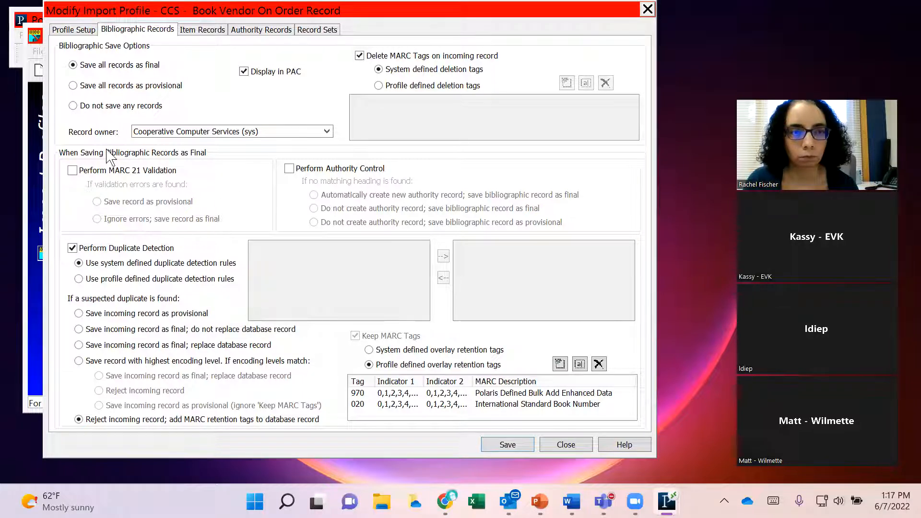
# Step: Enable MARC 21 validation with errors ignored and authority control without creating authority records, both saving records as final, and save and close the profile
pyautogui.click(73, 170)
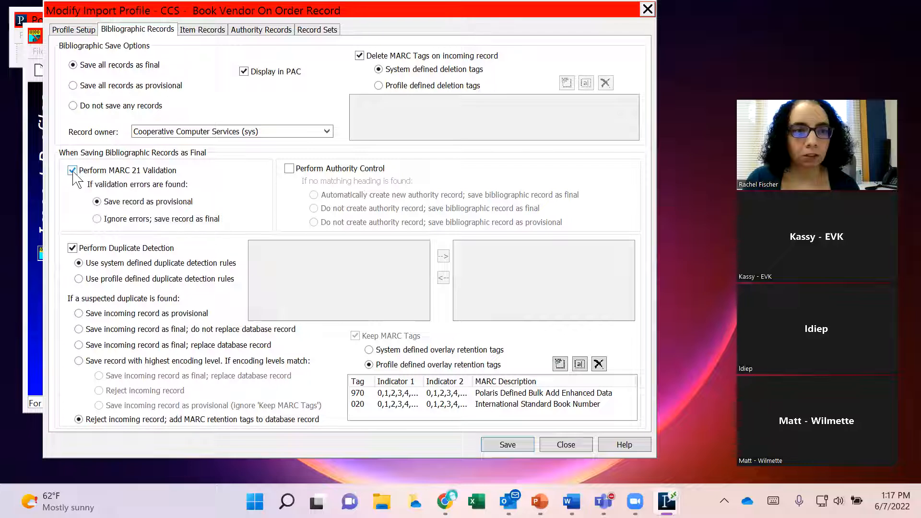
pyautogui.click(96, 219)
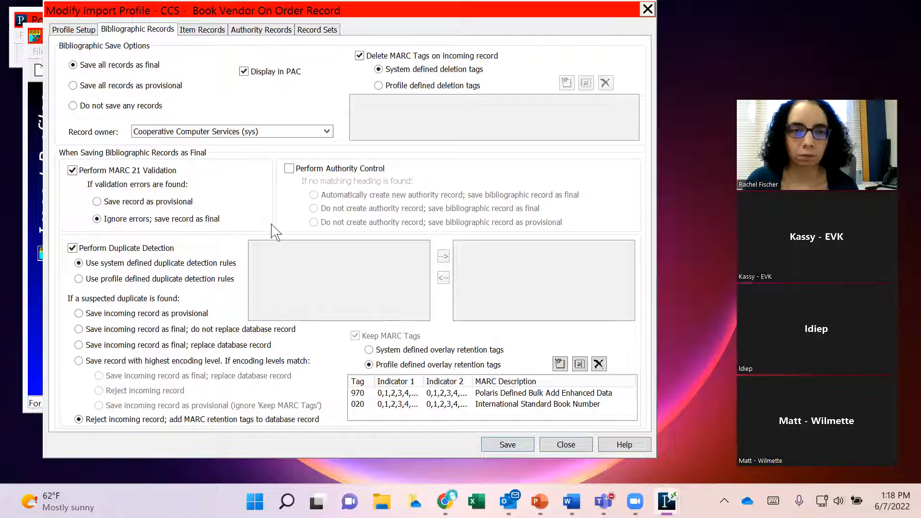
pyautogui.click(289, 168)
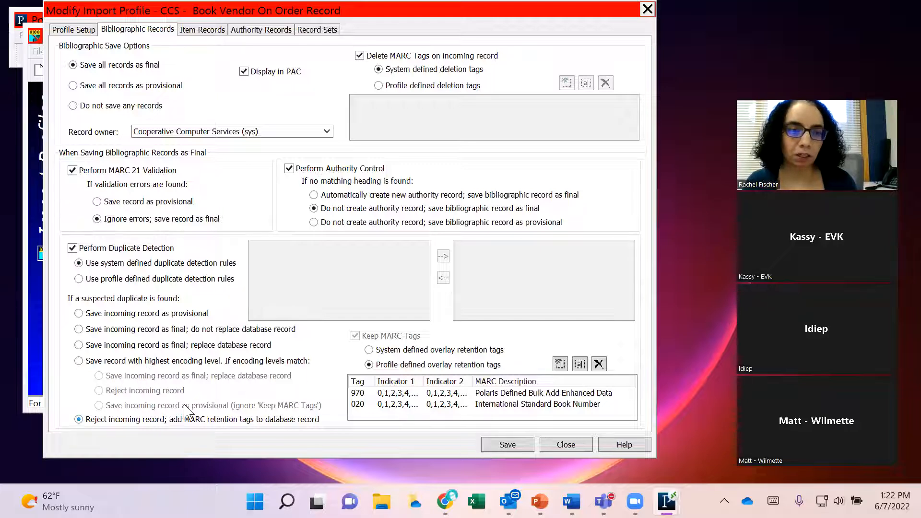
pyautogui.click(76, 418)
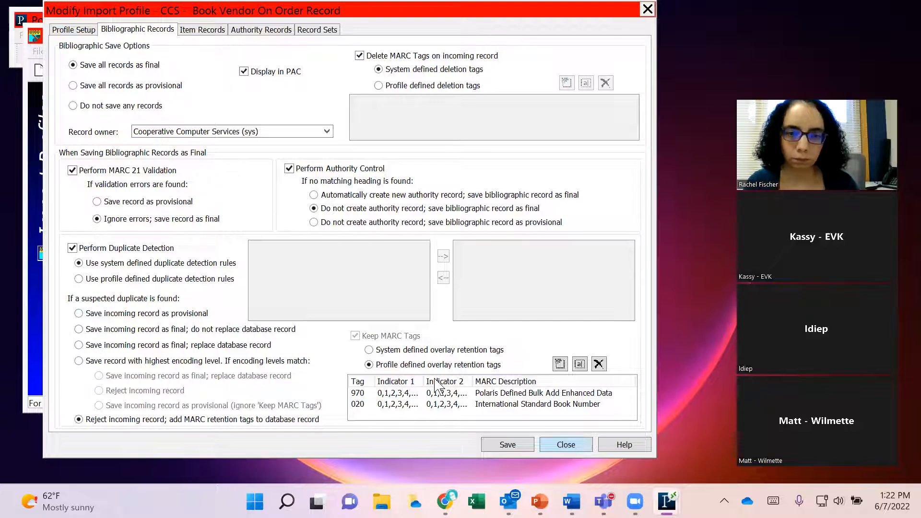
pyautogui.press('Escape')
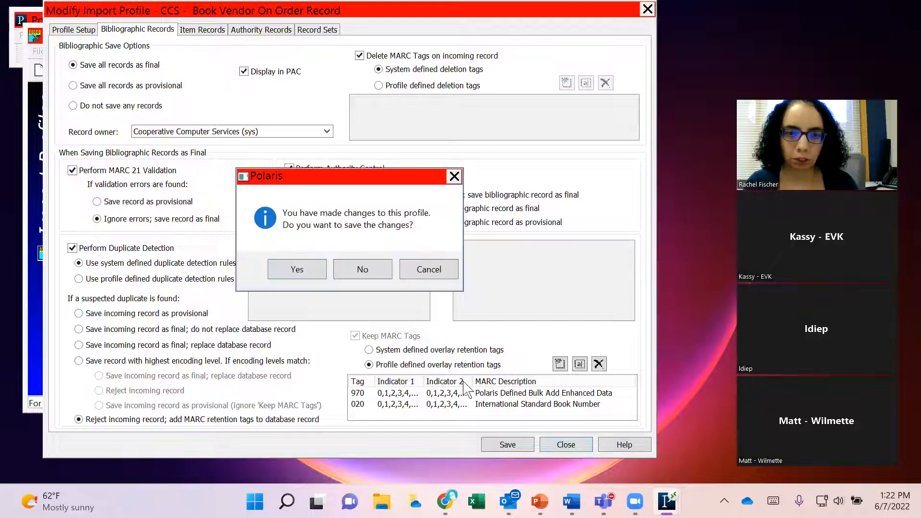
pyautogui.click(315, 270)
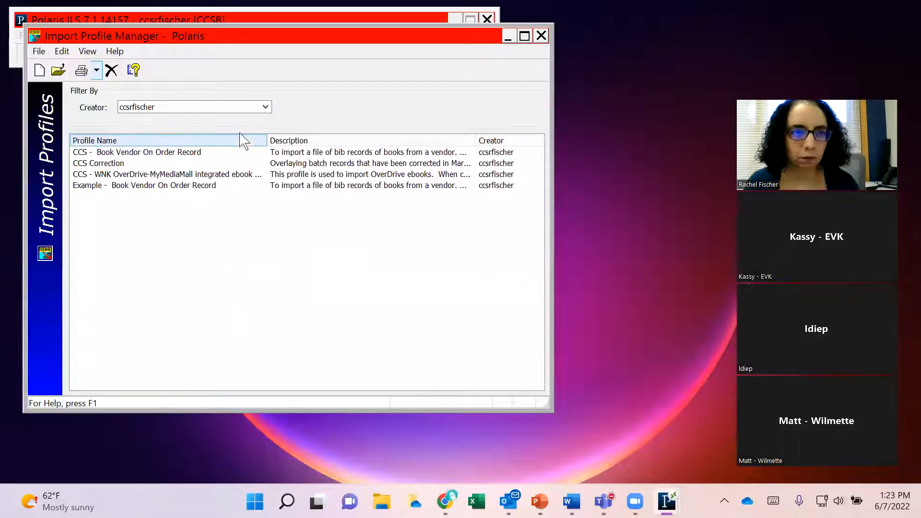
# Step: Set the creator filter to <All> to list the import profiles of every creator
pyautogui.click(257, 108)
pyautogui.moveTo(267, 282); pyautogui.dragTo(263, 113)
pyautogui.click(144, 119)
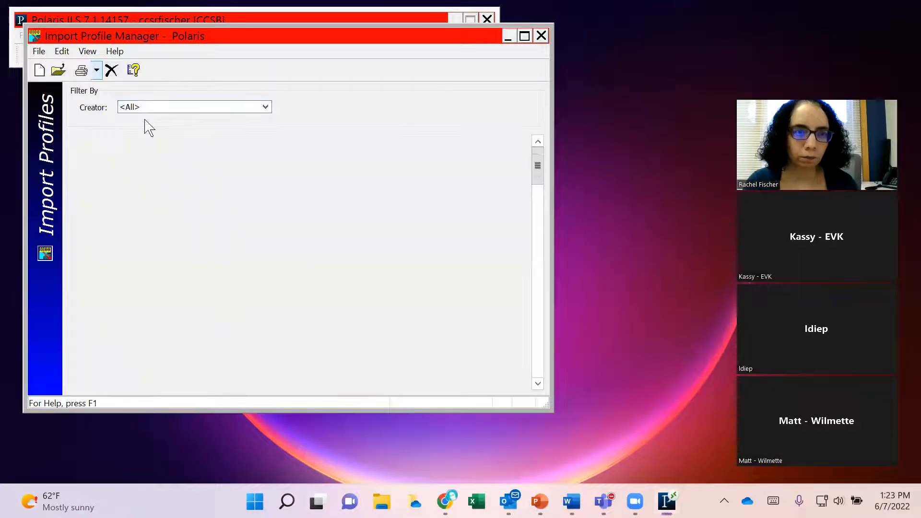
# Step: Open the OCLC Full record import template profile again, examine its bibliographic record settings, and close it
pyautogui.moveTo(537, 156); pyautogui.dragTo(503, 362)
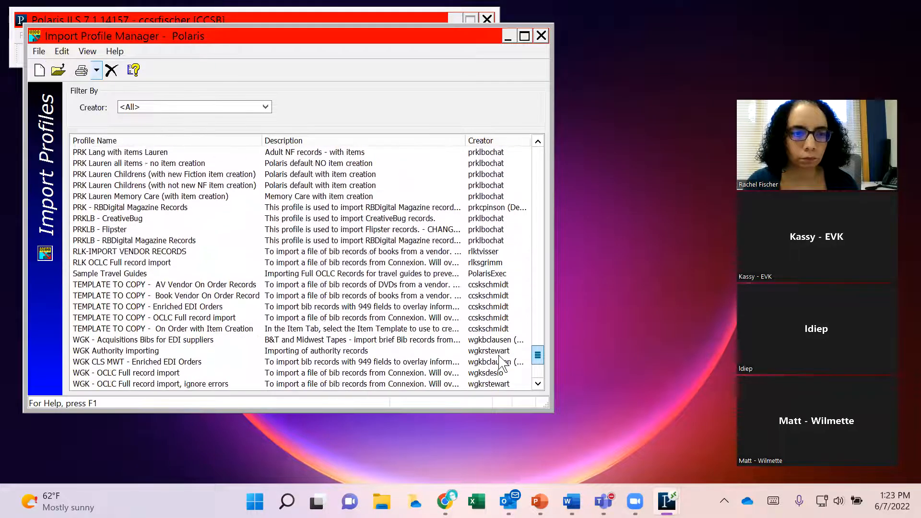
pyautogui.rightClick(177, 319)
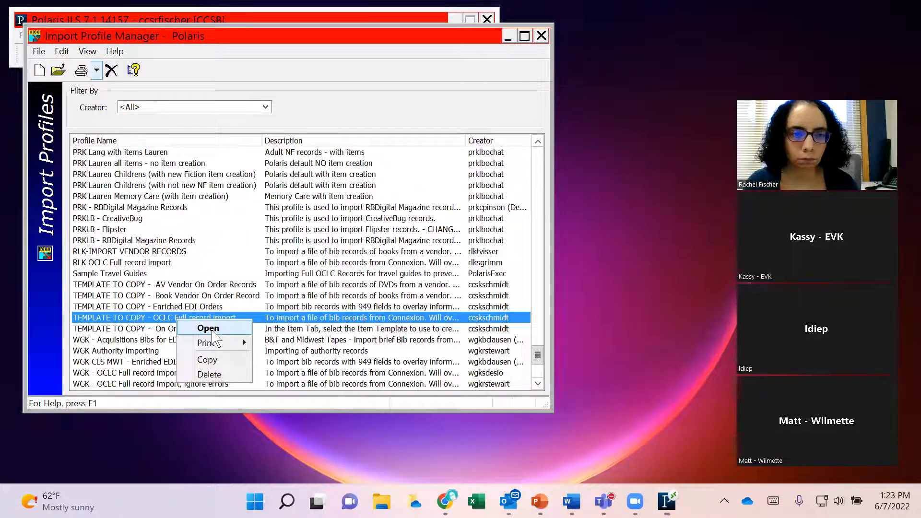
pyautogui.click(211, 329)
pyautogui.click(93, 33)
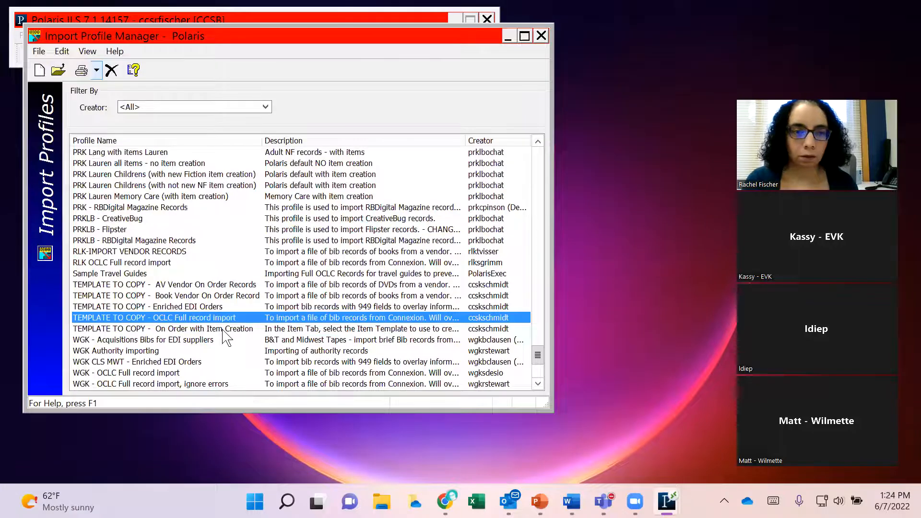
# Step: Open the Enriched EDI Orders template profile and examine its bibliographic record settings
pyautogui.click(213, 307)
pyautogui.rightClick(212, 306)
pyautogui.click(236, 314)
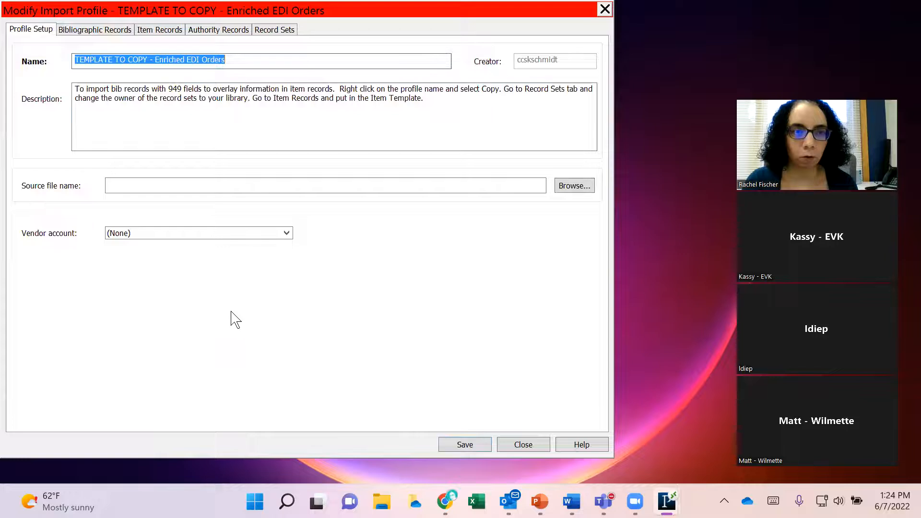
pyautogui.click(107, 30)
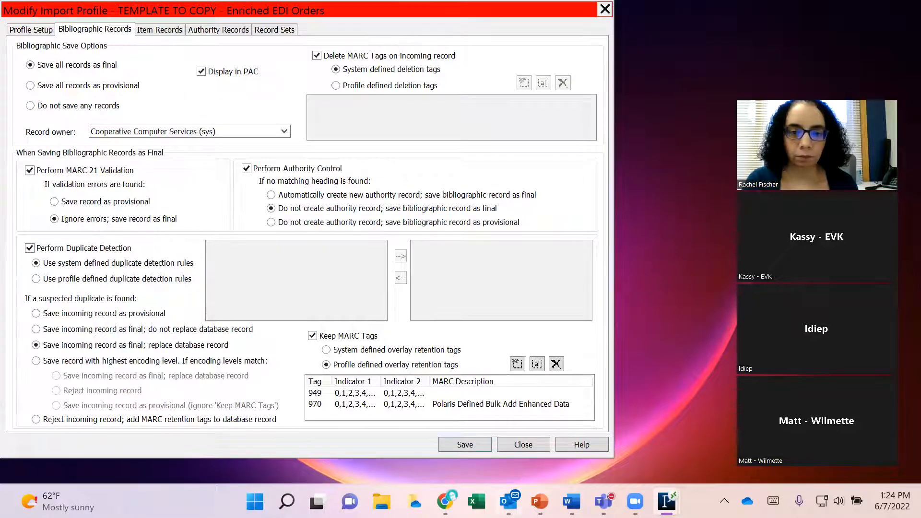
pyautogui.rightClick(502, 494)
pyautogui.click(496, 485)
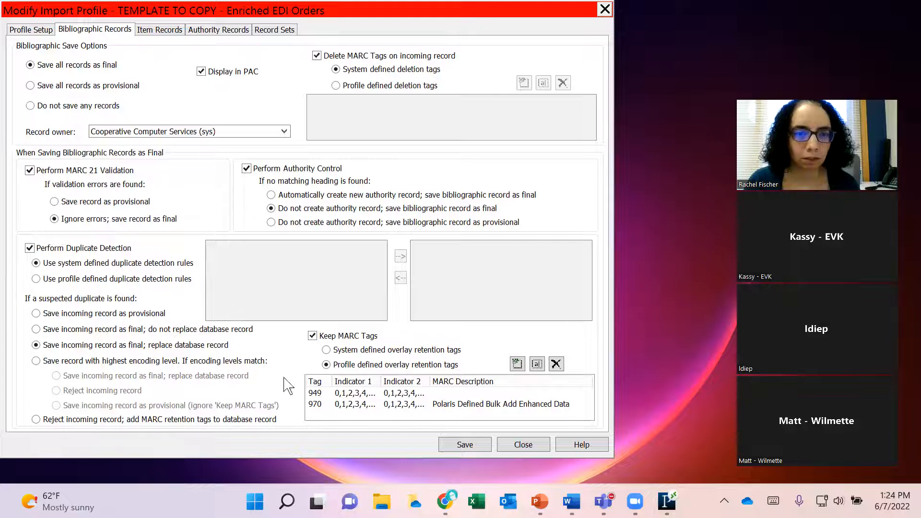
pyautogui.moveTo(667, 501)
pyautogui.click(714, 443)
# Step: Try saving duplicates by highest encoding level while switching the overlay retention tags between system and profile defined, then close the profile without saving
pyautogui.click(36, 361)
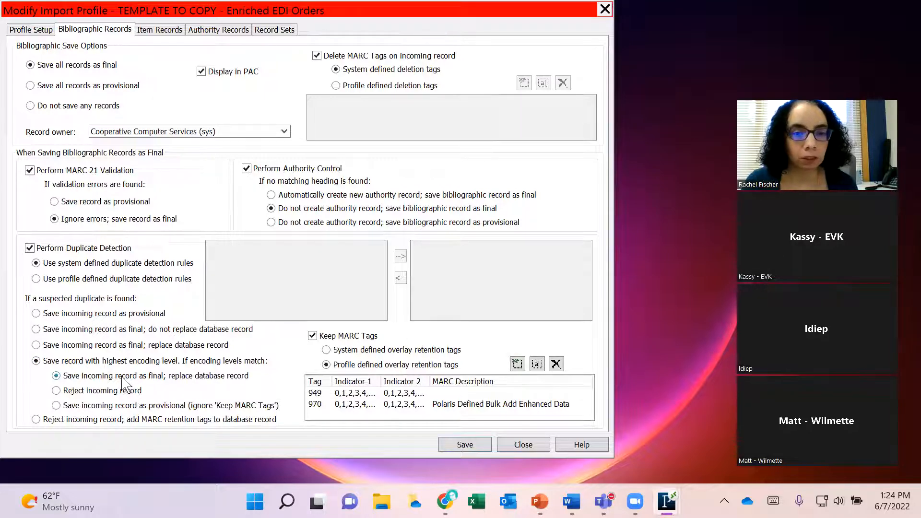
pyautogui.click(326, 350)
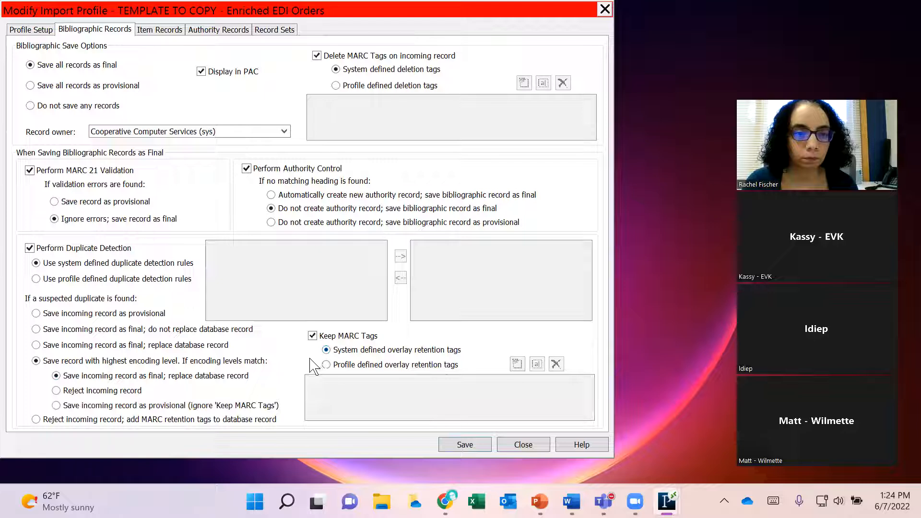
pyautogui.click(326, 365)
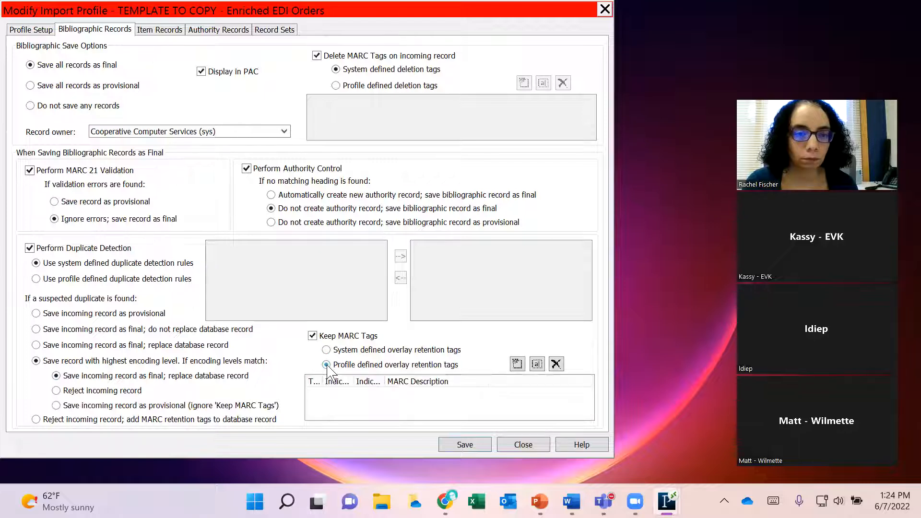
pyautogui.click(327, 350)
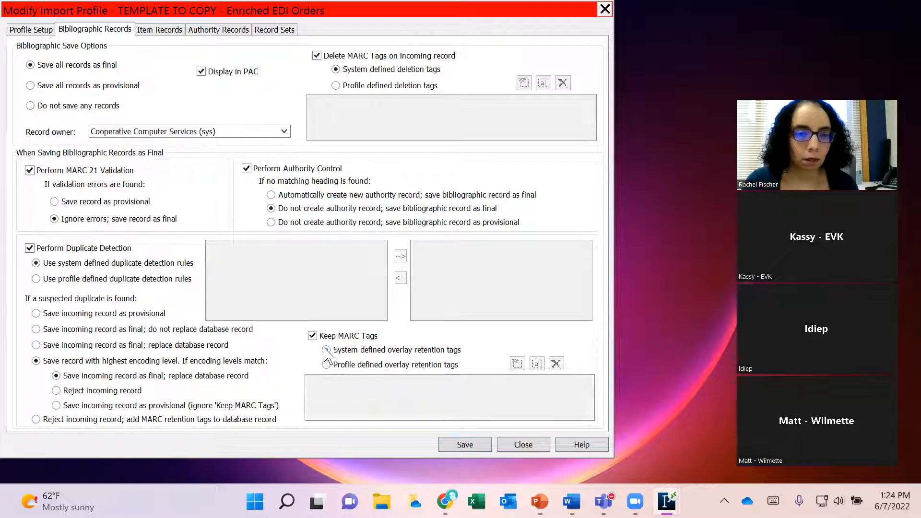
pyautogui.click(328, 365)
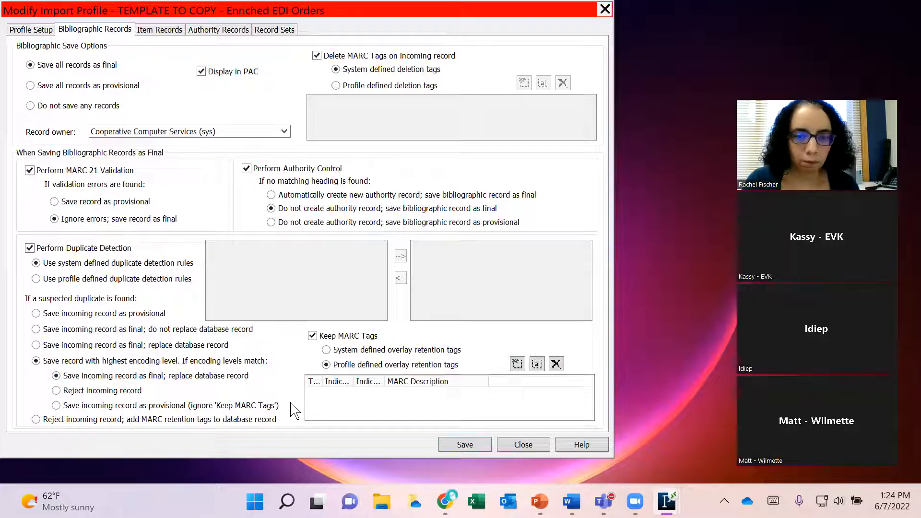
pyautogui.press('Escape')
pyautogui.click(321, 268)
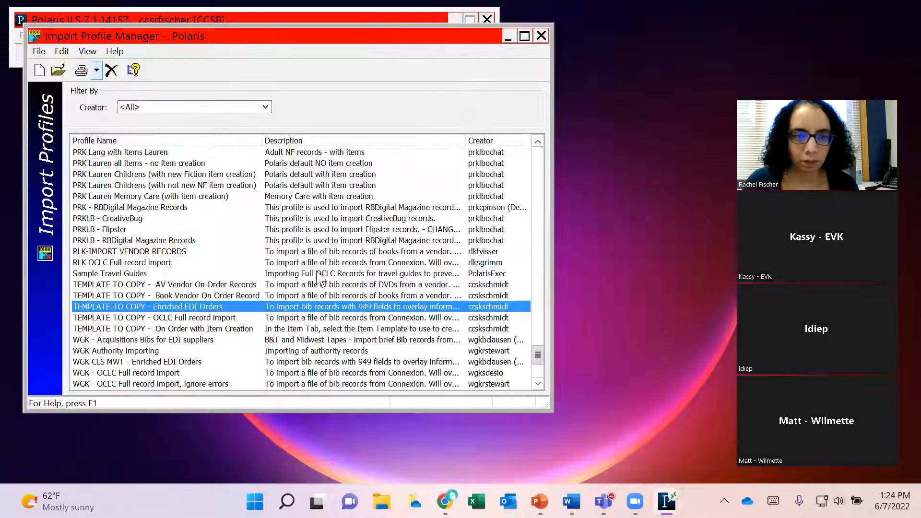
# Step: Reopen the Enriched EDI Orders template, set duplicates to save the highest encoding level and reject the incoming record on a match, and close it
pyautogui.rightClick(157, 308)
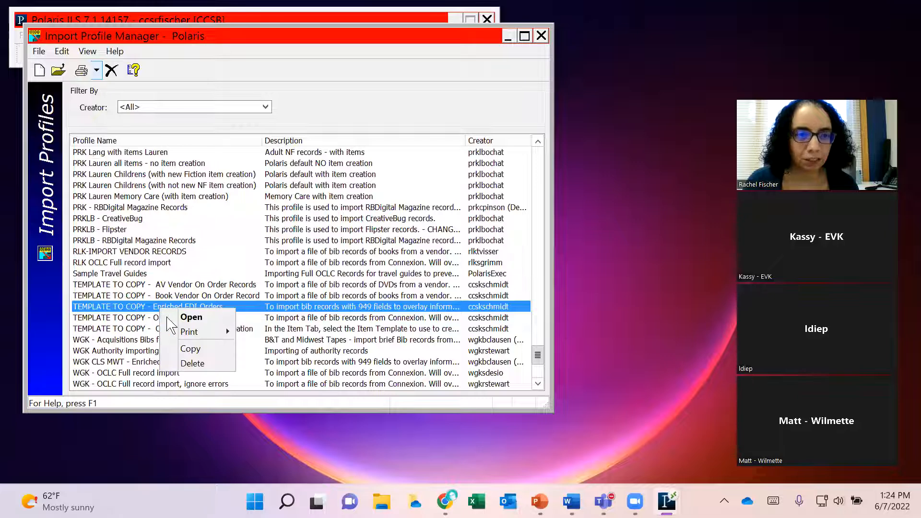
pyautogui.click(191, 318)
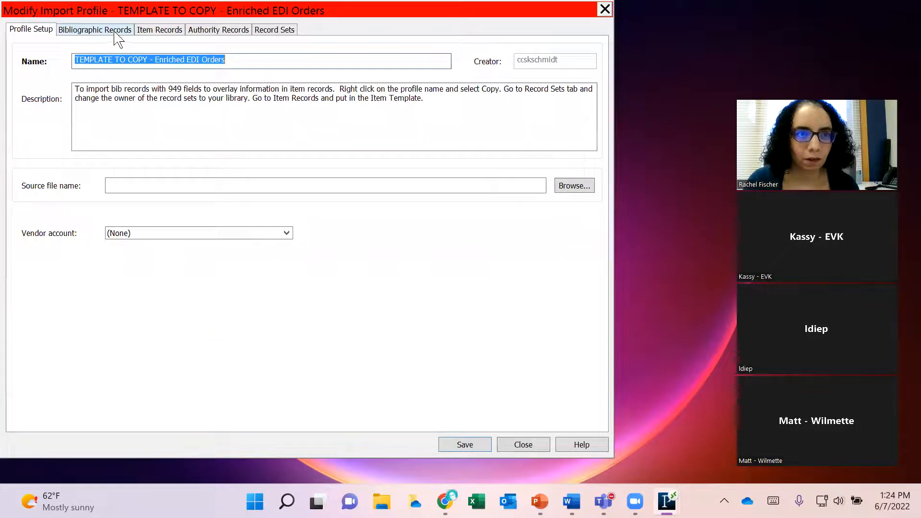
pyautogui.click(118, 32)
pyautogui.click(36, 361)
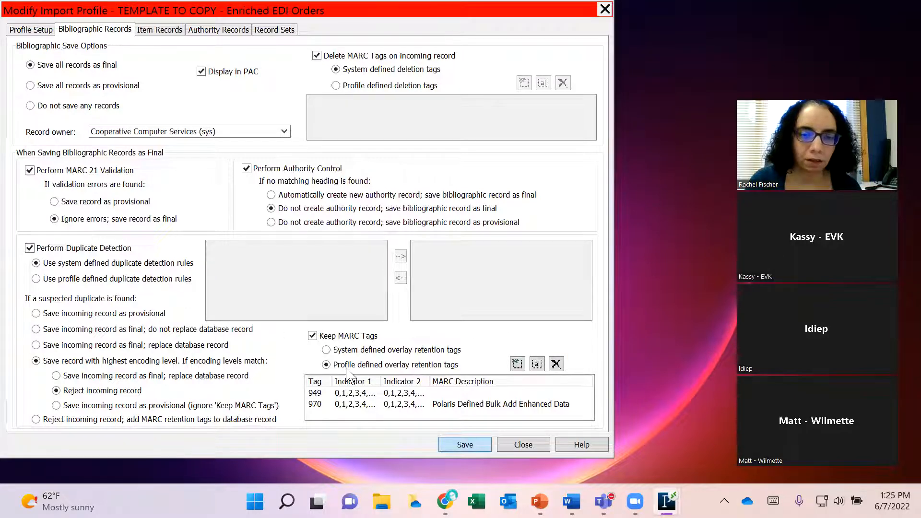
pyautogui.hotkey('ctrl', 'Tab')
pyautogui.hotkey('ctrl', 'Tab')
pyautogui.hotkey('ctrl', 'Tab')
pyautogui.hotkey('ctrl', 'Tab')
pyautogui.hotkey('ctrl', 'Tab')
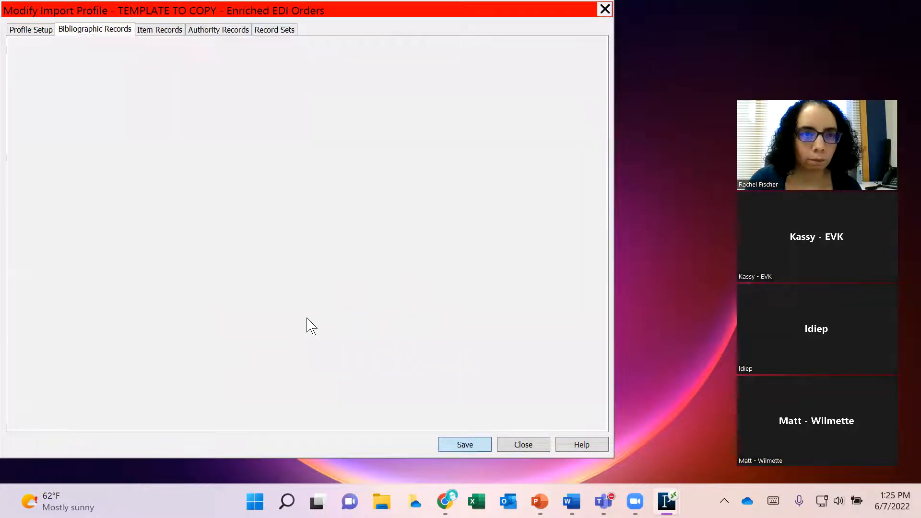
pyautogui.click(337, 264)
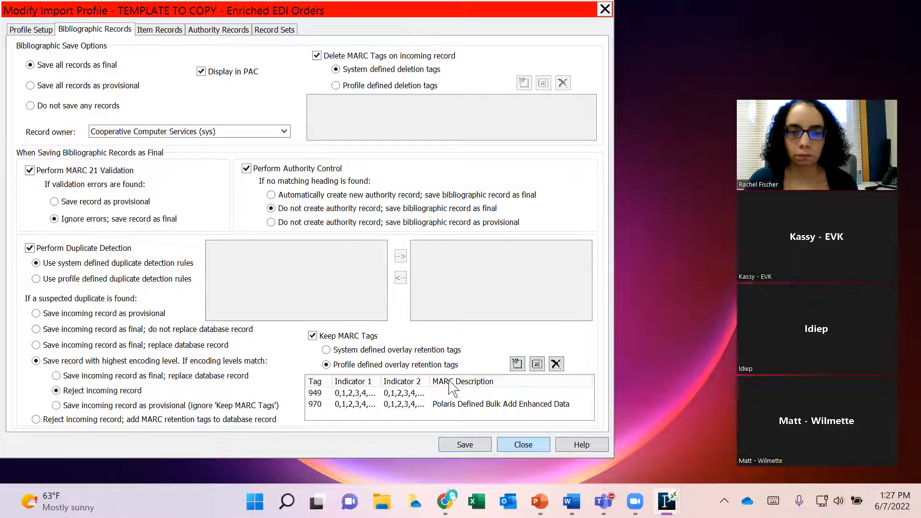
pyautogui.press('Return')
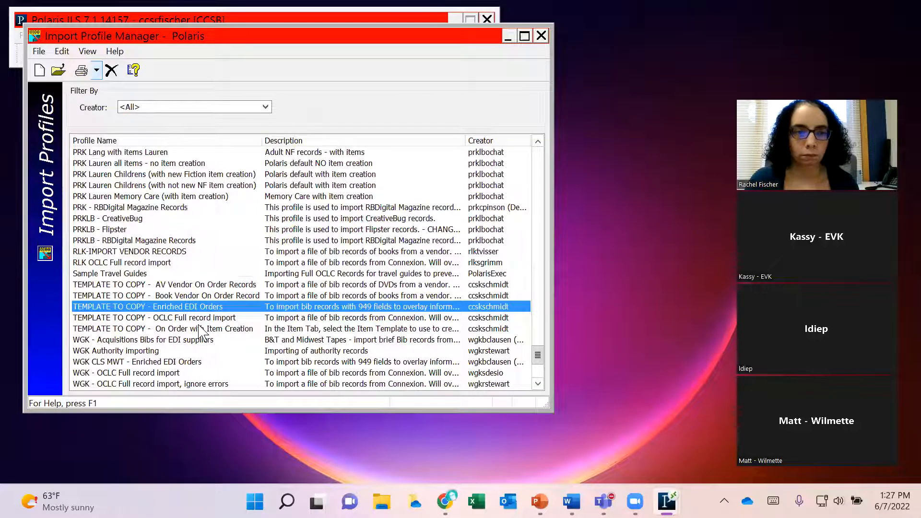
# Step: Open the On Order with Item Creation template profile, examine its bibliographic record, item record and item template settings, and close it
pyautogui.click(204, 329)
pyautogui.rightClick(203, 329)
pyautogui.click(232, 334)
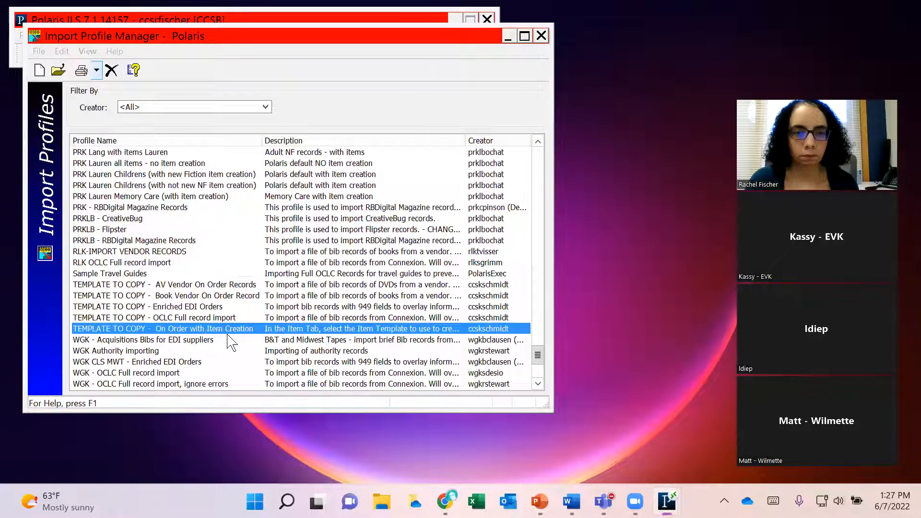
pyautogui.click(82, 31)
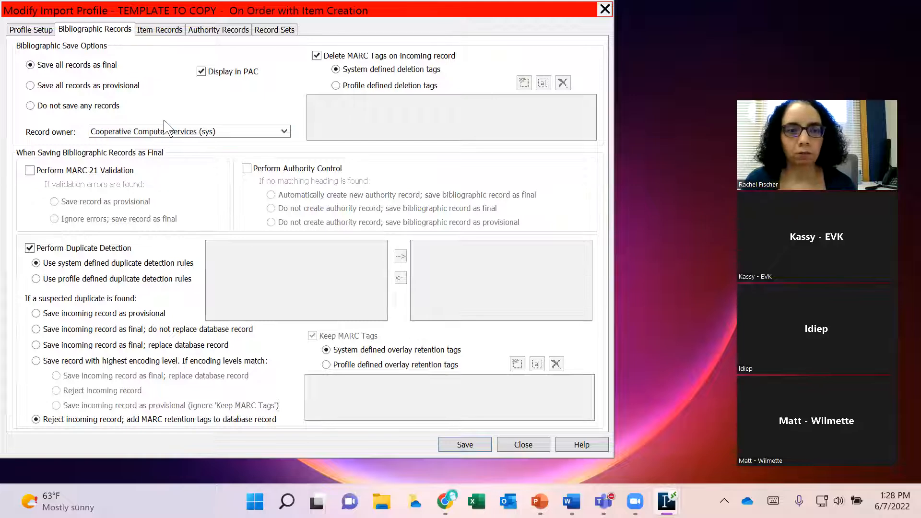
pyautogui.click(172, 32)
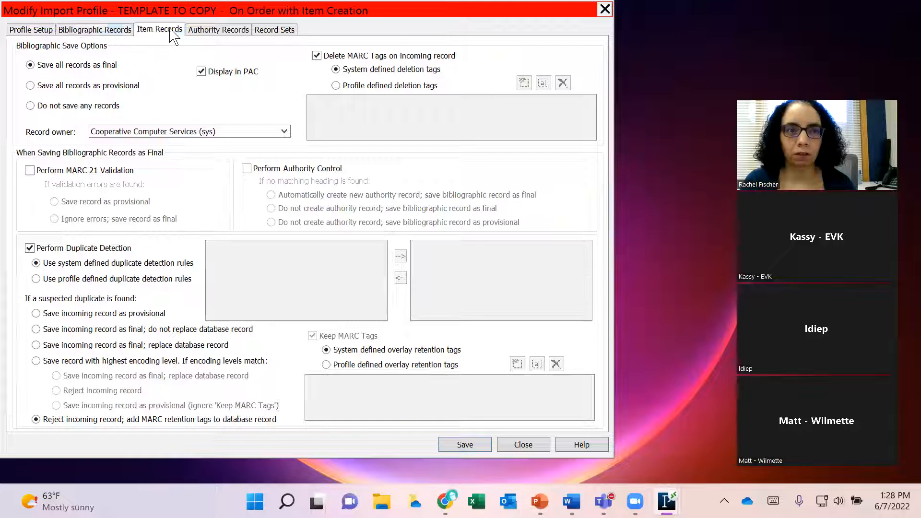
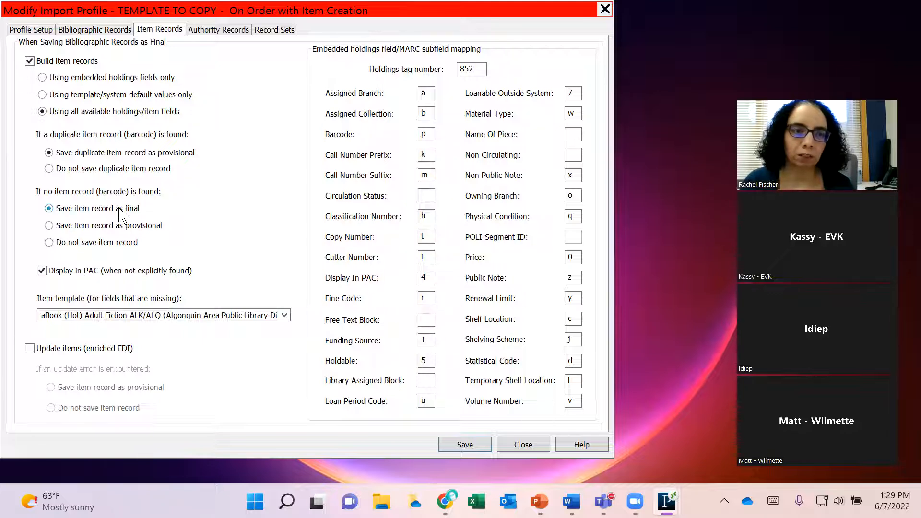
pyautogui.click(284, 316)
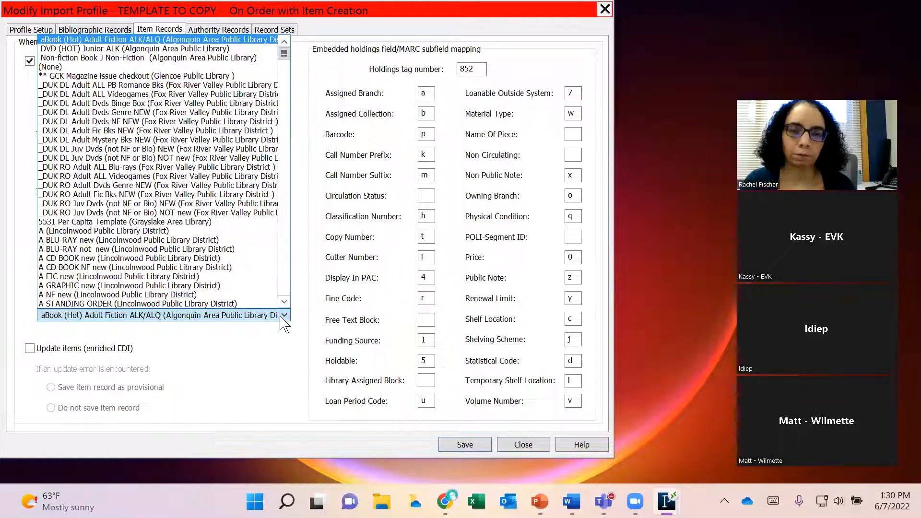
pyautogui.click(282, 317)
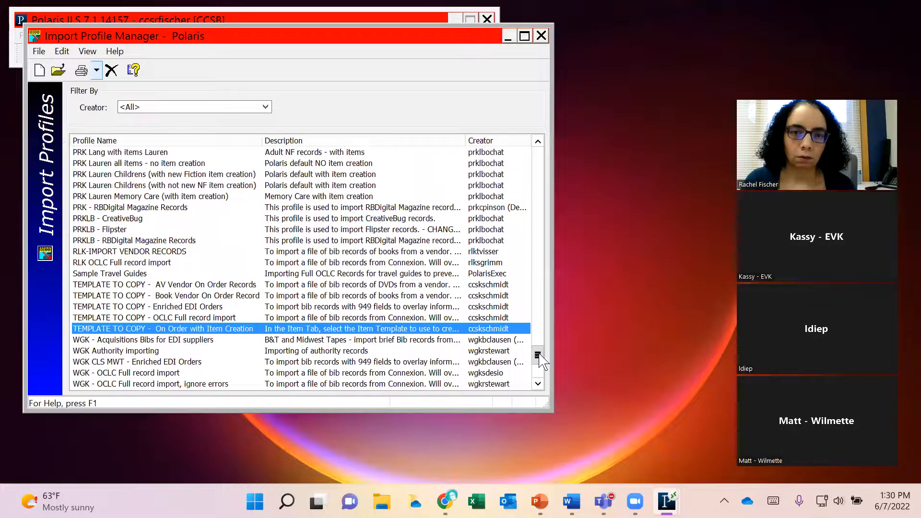
# Step: Look through the import profiles of all libraries and sort the list by creator
pyautogui.moveTo(538, 353); pyautogui.dragTo(554, 149)
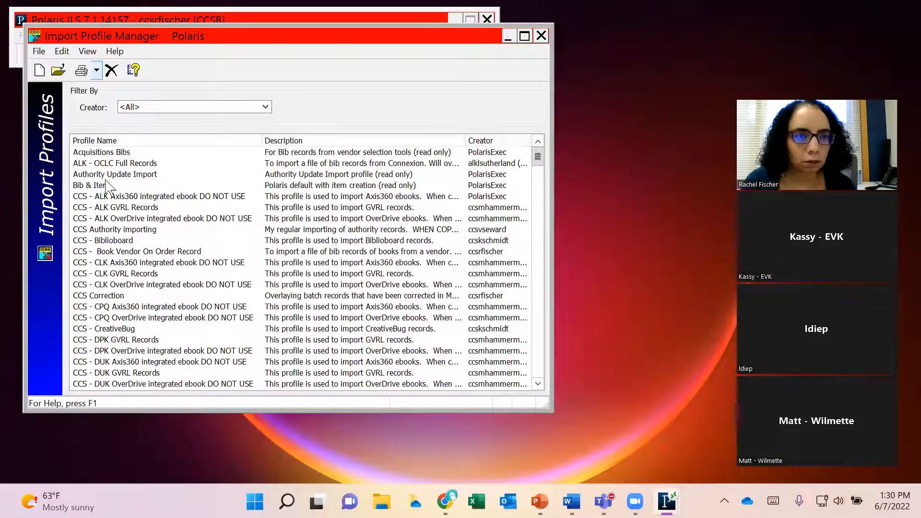
pyautogui.click(123, 153)
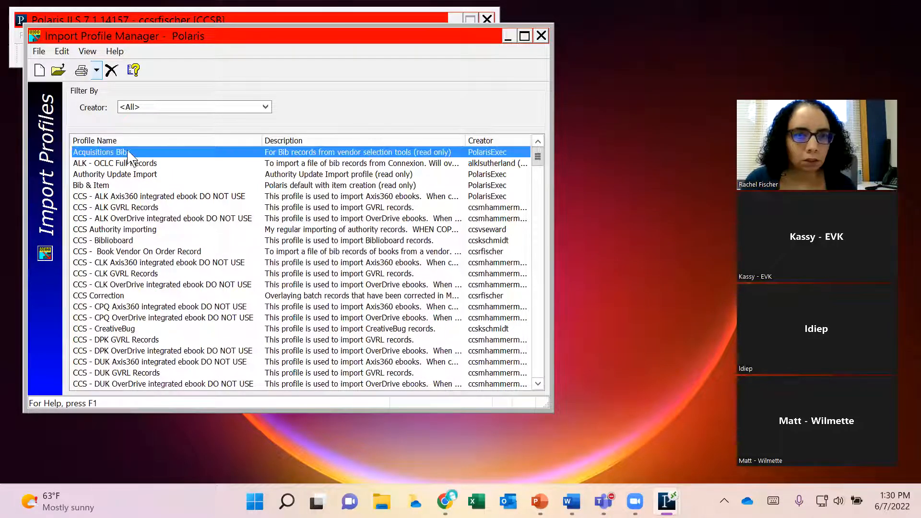
pyautogui.click(281, 164)
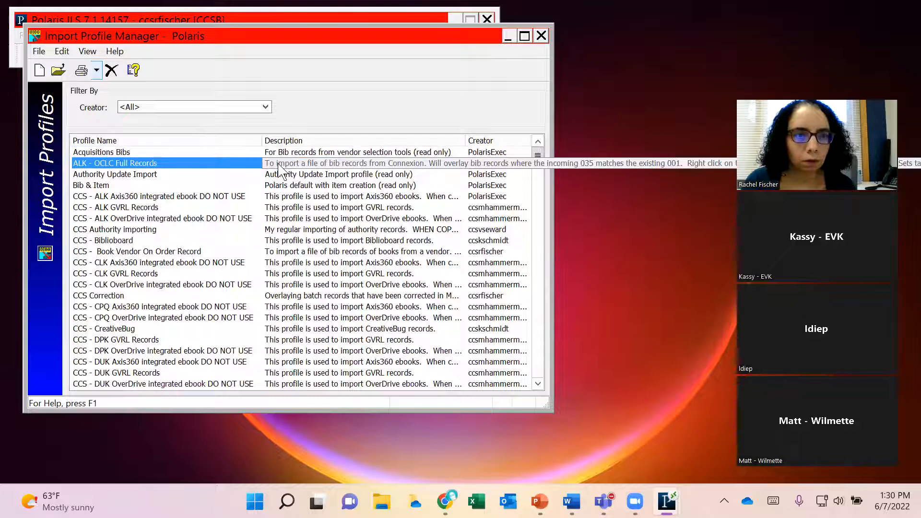
pyautogui.scroll(-2, 258, 207)
pyautogui.scroll(-20, 258, 209)
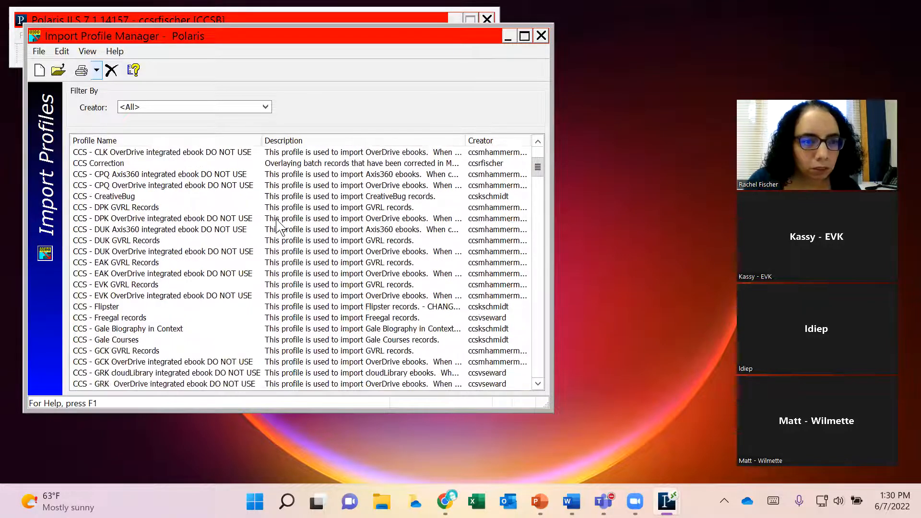
pyautogui.scroll(-4, 280, 254)
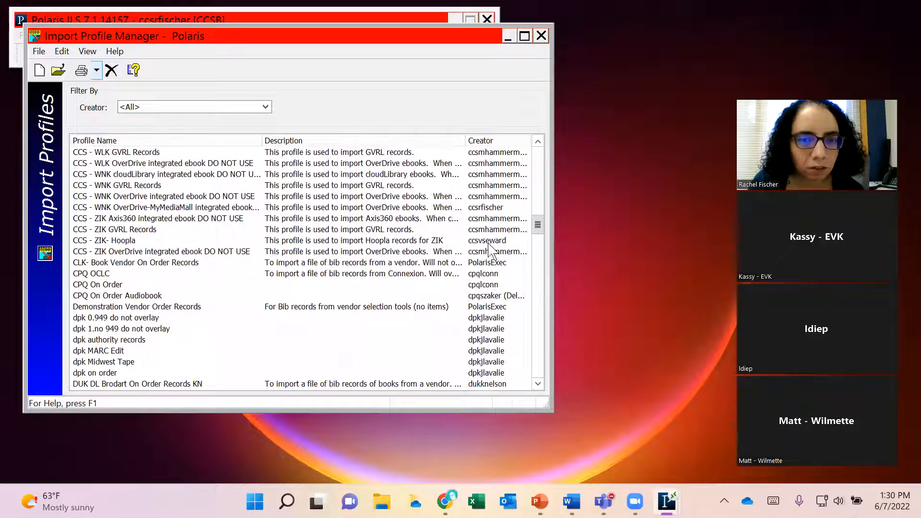
pyautogui.moveTo(539, 230); pyautogui.dragTo(537, 150)
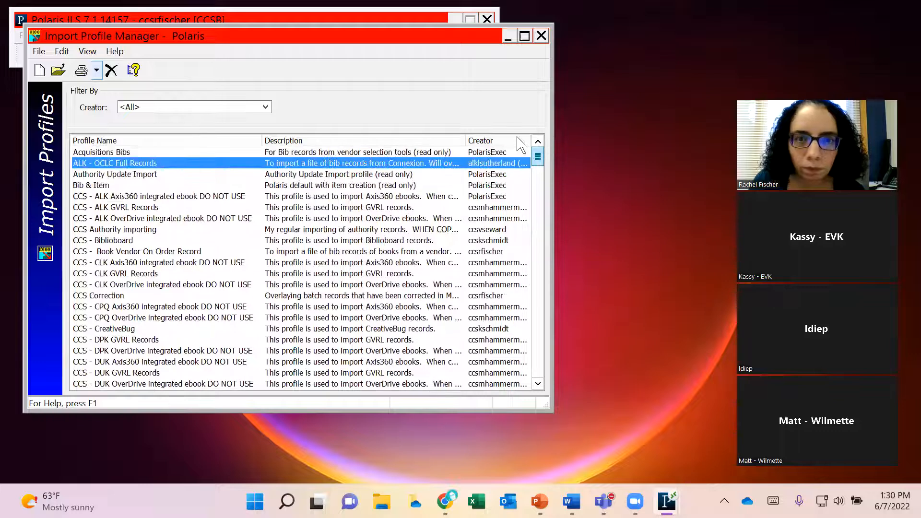
pyautogui.click(498, 140)
# Step: Open the PALK AV Bib w/items added 110619 profile, examine its bibliographic record, item record and record set settings, and close it
pyautogui.click(484, 153)
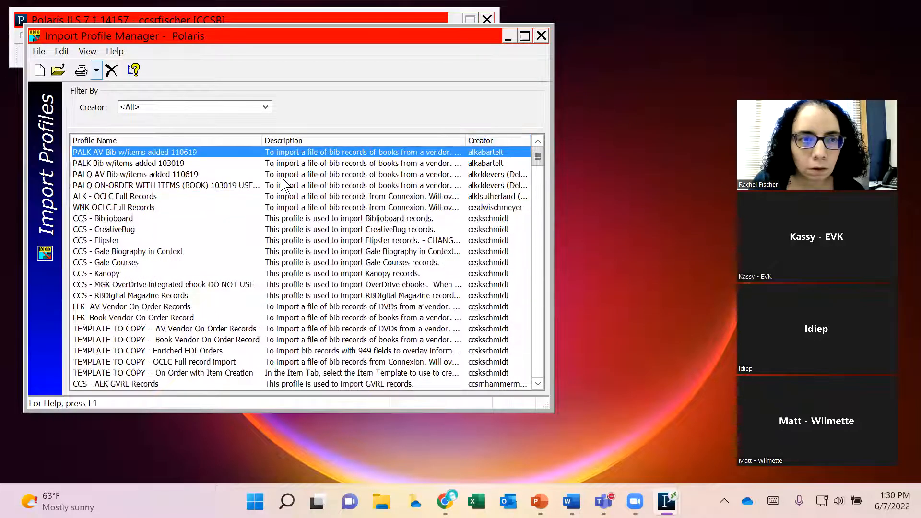
pyautogui.rightClick(180, 155)
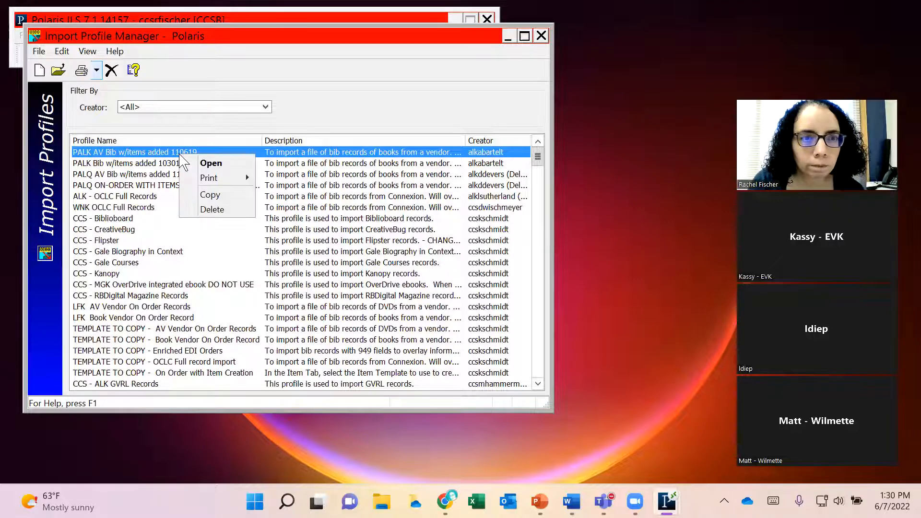
pyautogui.click(201, 164)
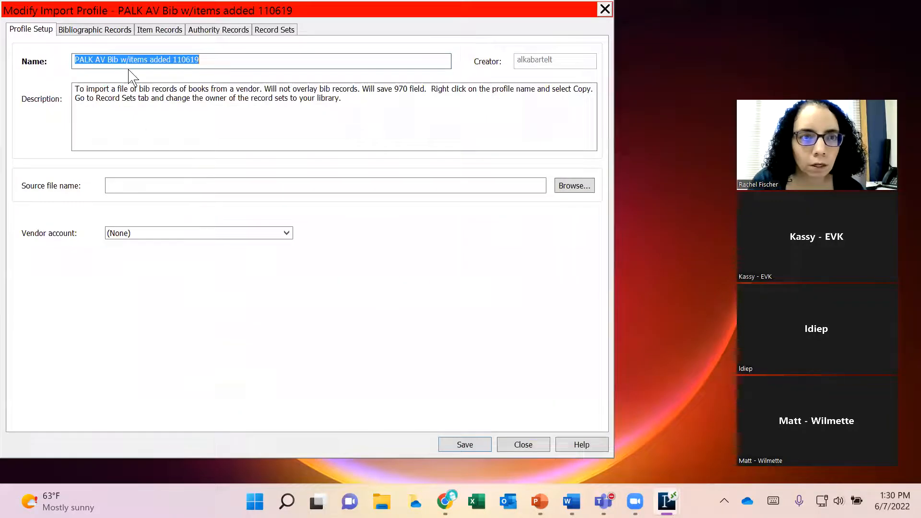
pyautogui.click(86, 32)
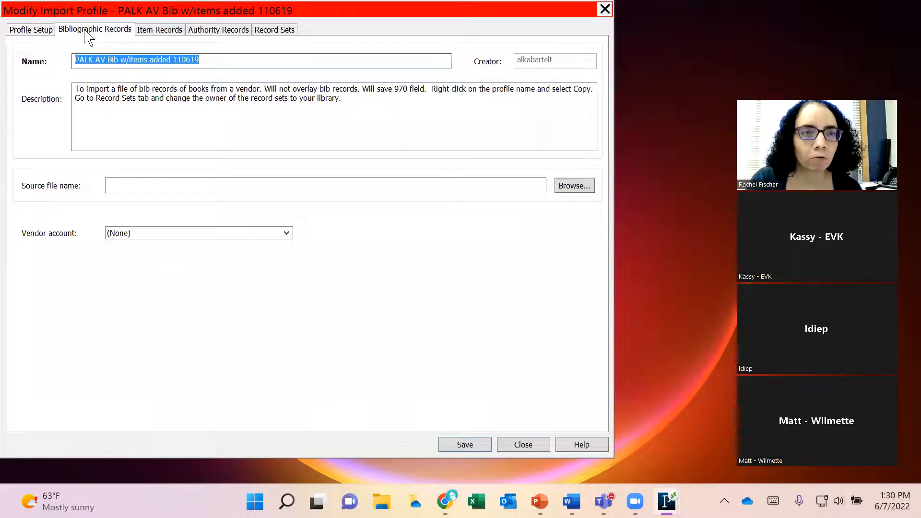
pyautogui.click(153, 31)
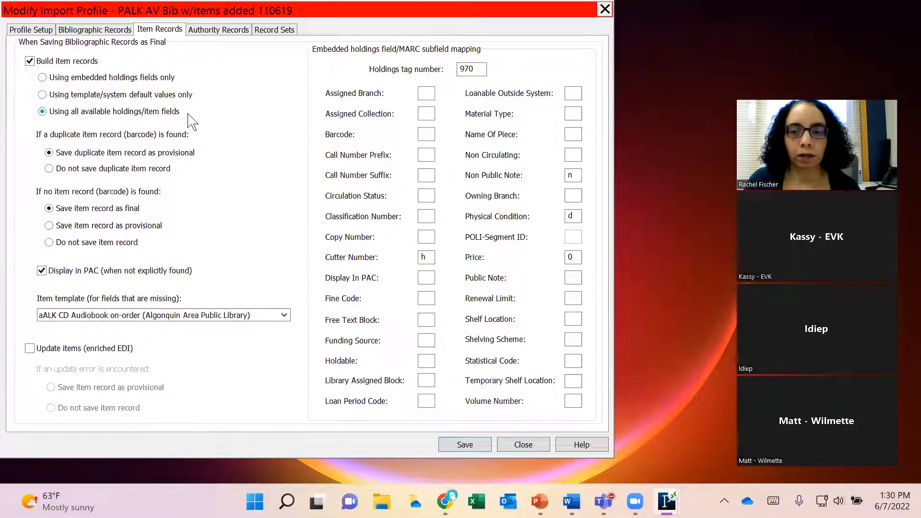
pyautogui.click(95, 34)
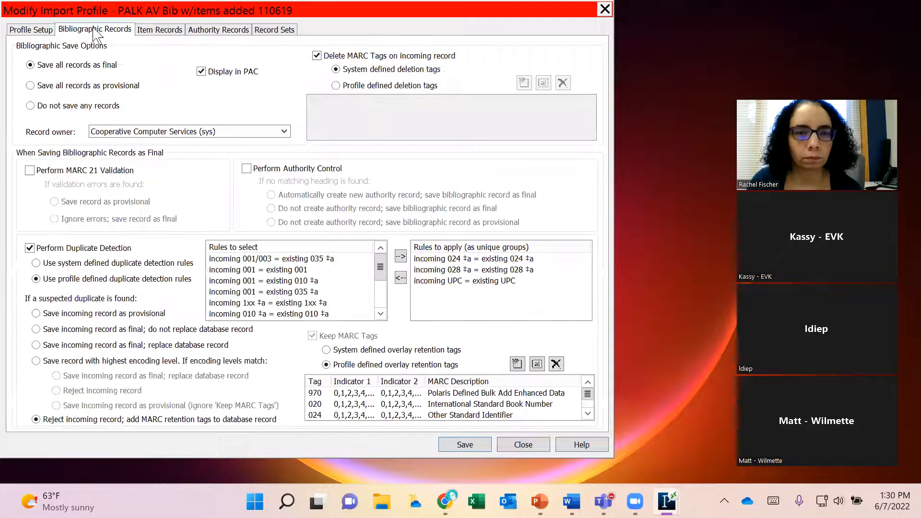
pyautogui.click(288, 32)
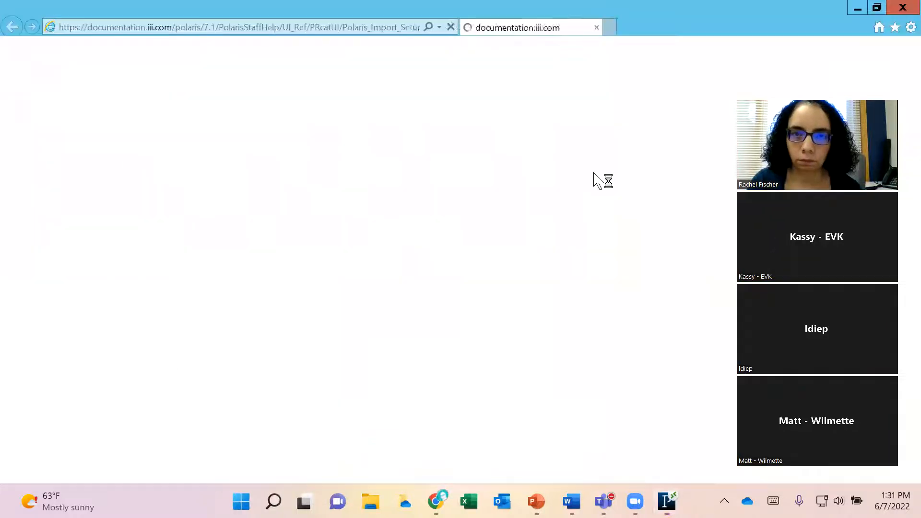
pyautogui.click(900, 7)
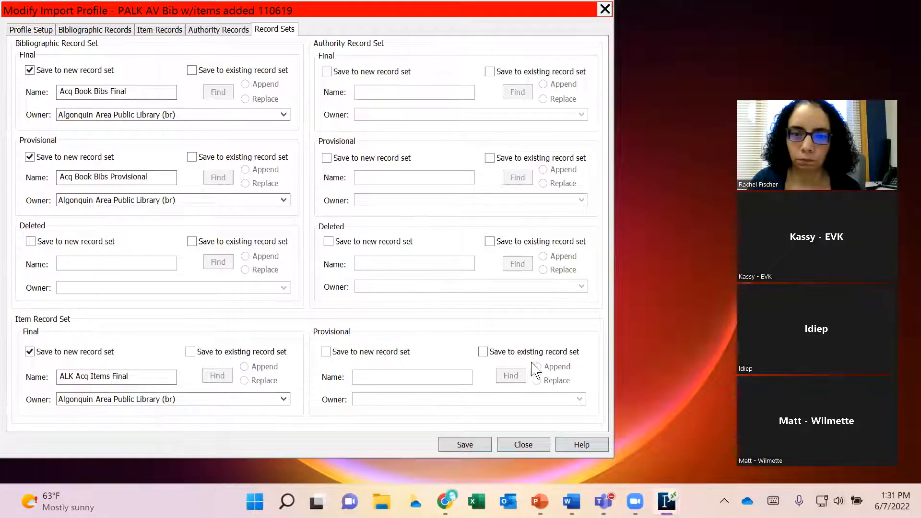
pyautogui.click(603, 9)
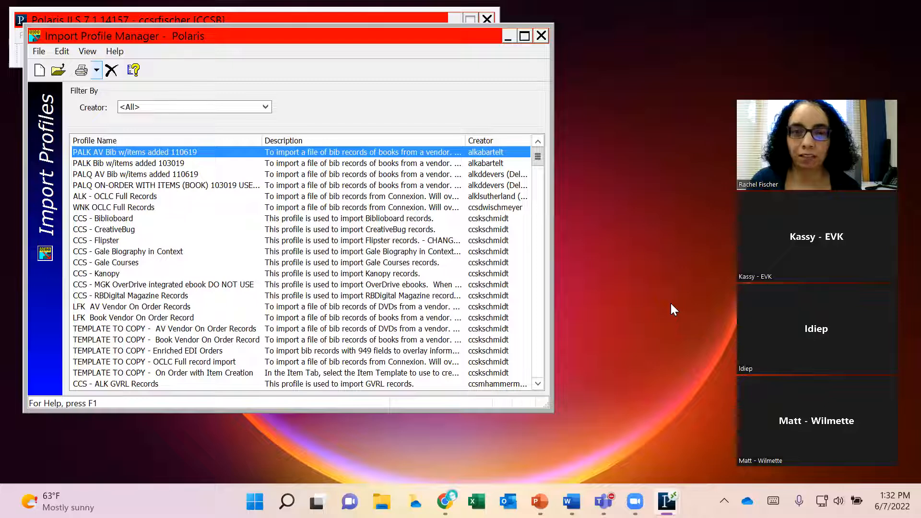
pyautogui.click(670, 303)
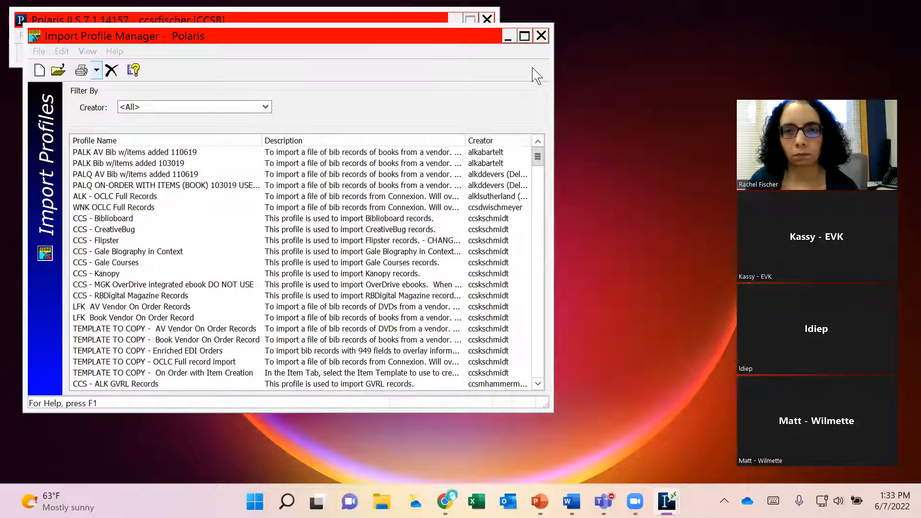
# Step: Close the Import Profile Manager, start an Express Import and choose the EVK - Acquisitions Bibs for EDI suppliers profile
pyautogui.click(542, 37)
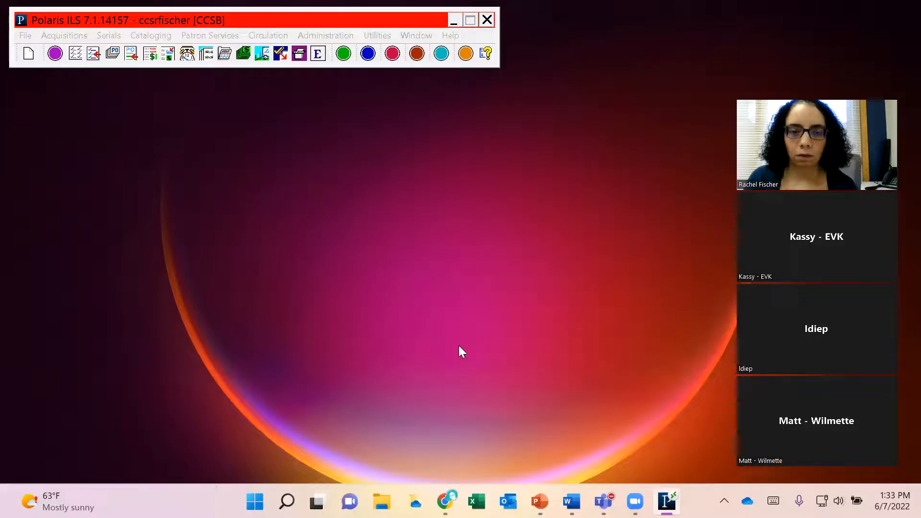
pyautogui.click(373, 21)
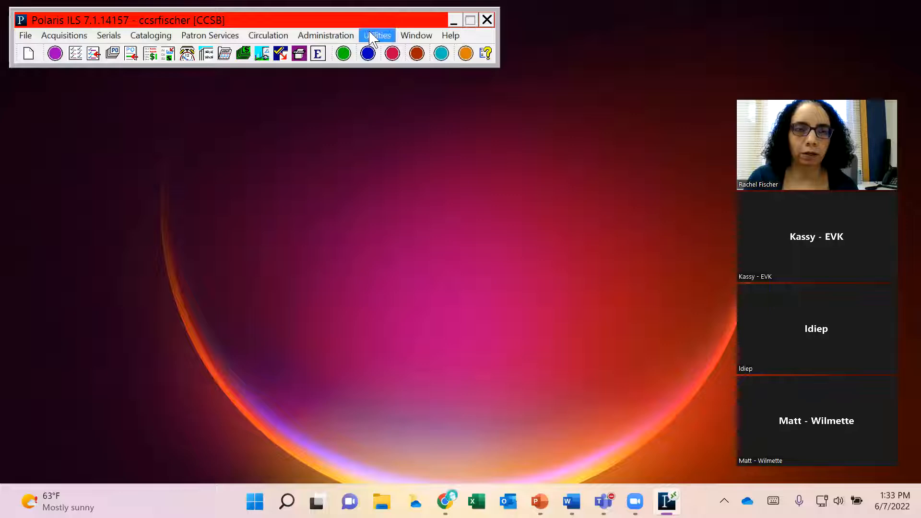
pyautogui.click(373, 35)
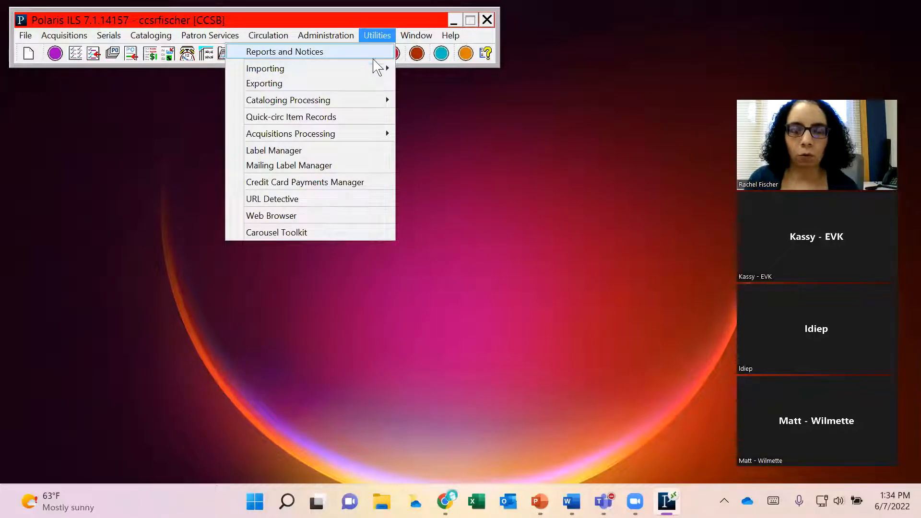
pyautogui.moveTo(374, 69)
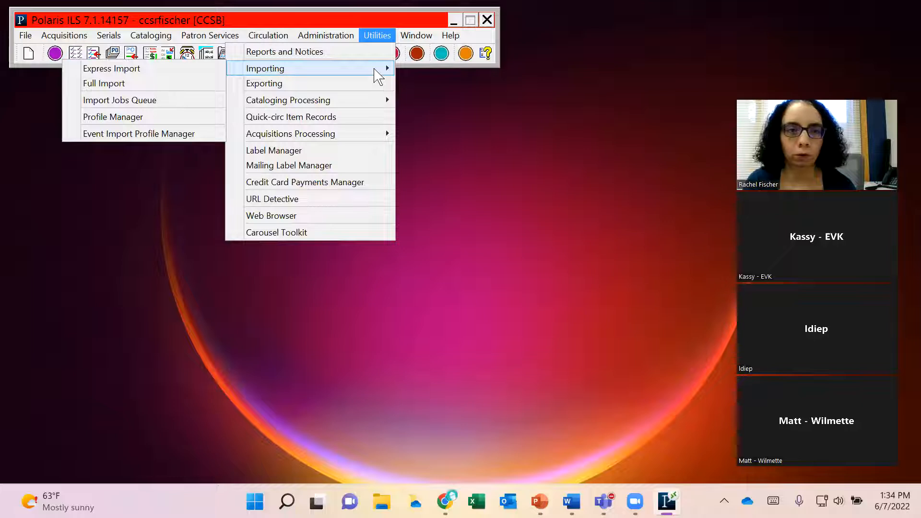
pyautogui.click(177, 73)
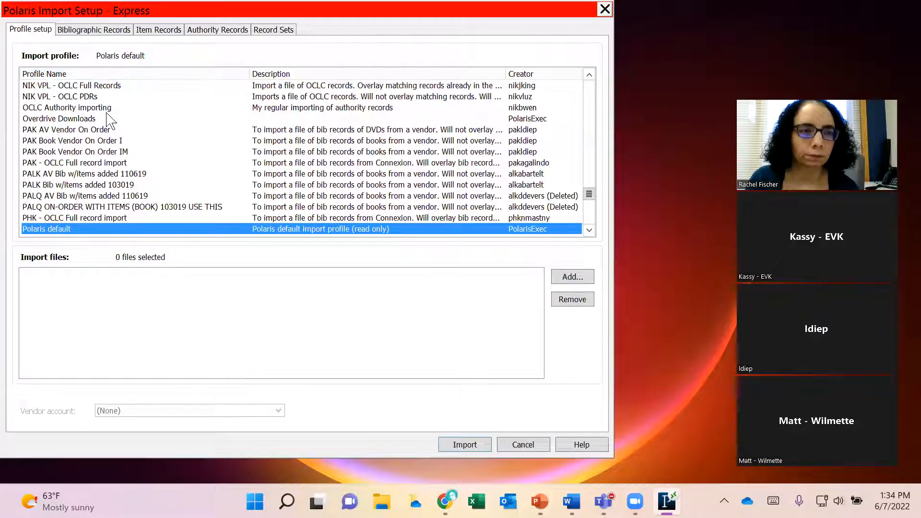
pyautogui.moveTo(589, 194); pyautogui.dragTo(568, 151)
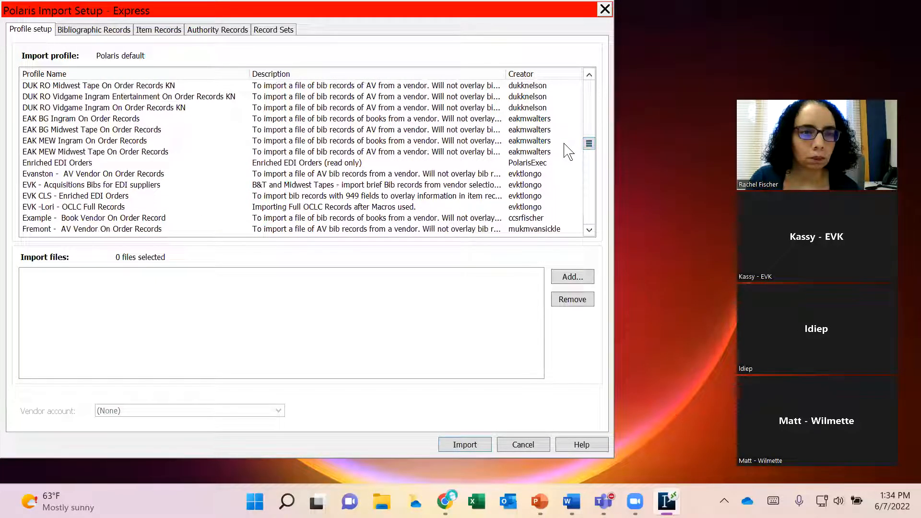
pyautogui.click(115, 187)
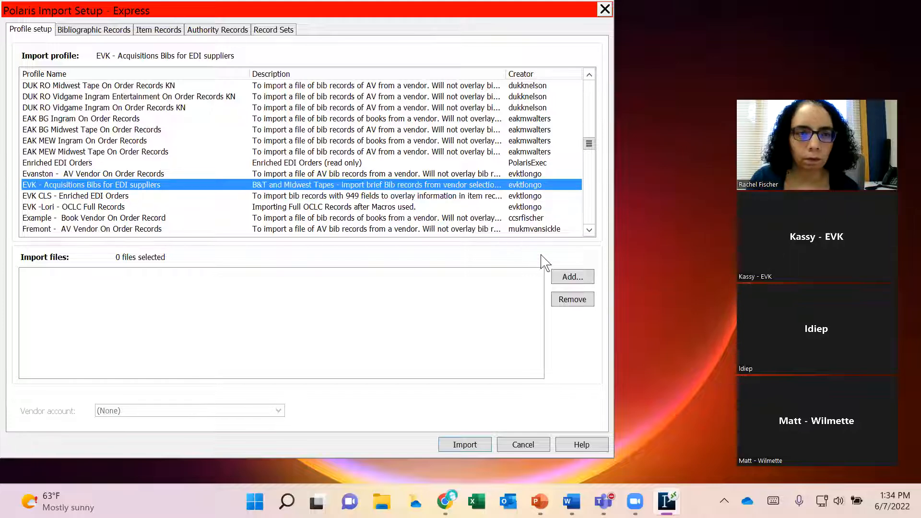
# Step: Add on order records.mrc from the local computer's user Desktop folder as the import file and submit the import
pyautogui.click(580, 277)
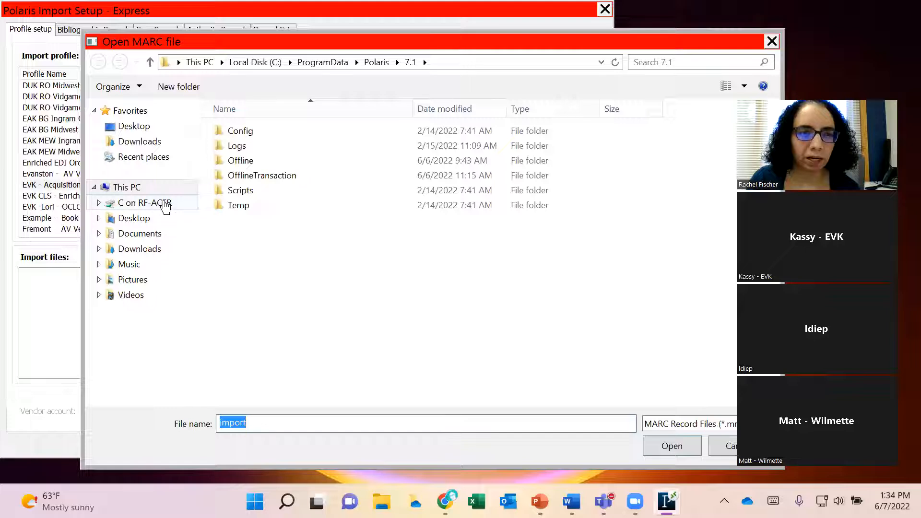
pyautogui.click(147, 204)
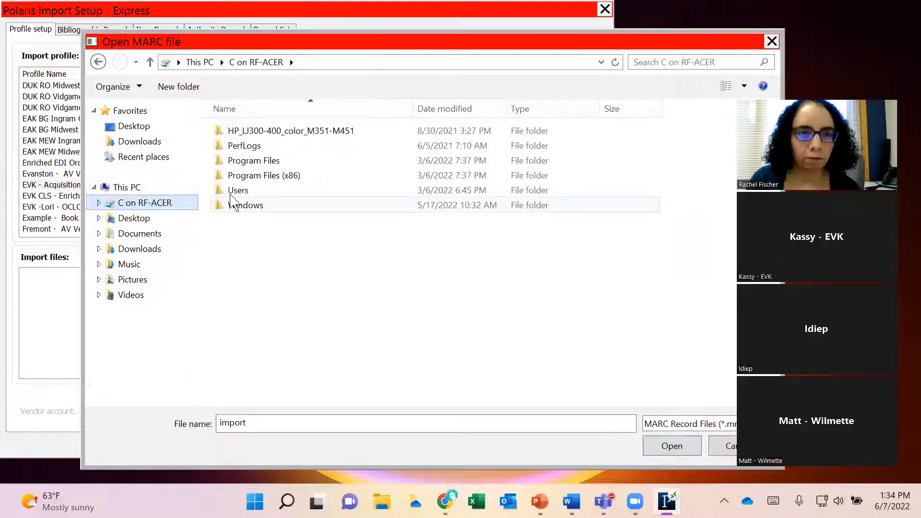
pyautogui.doubleClick(239, 194)
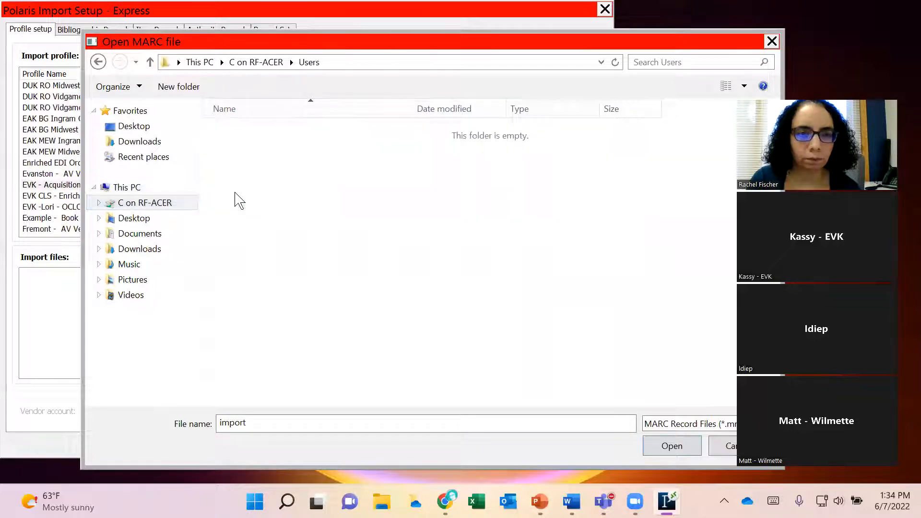
pyautogui.doubleClick(242, 163)
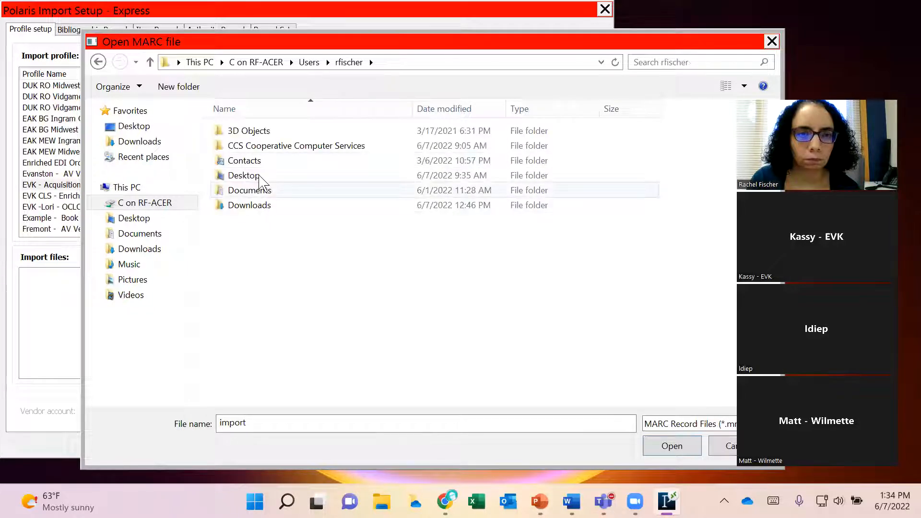
pyautogui.click(259, 179)
pyautogui.doubleClick(259, 180)
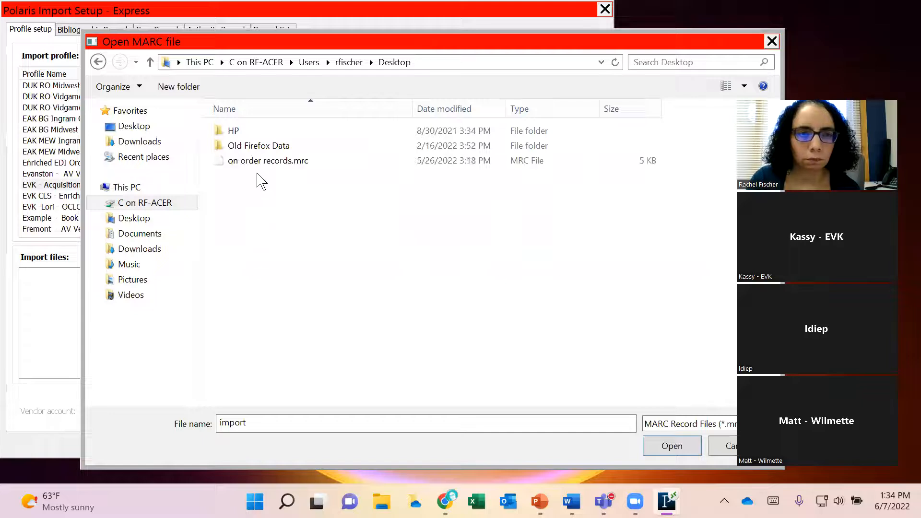
pyautogui.click(257, 163)
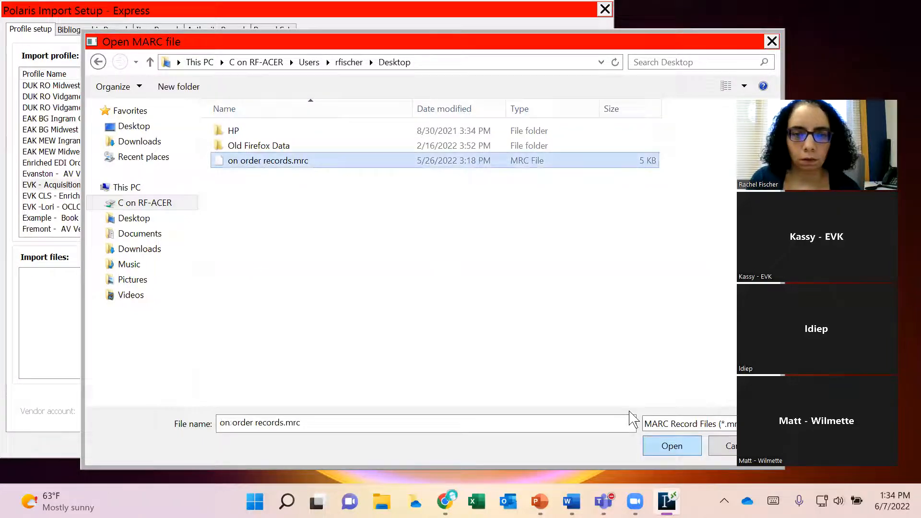
pyautogui.press('Return')
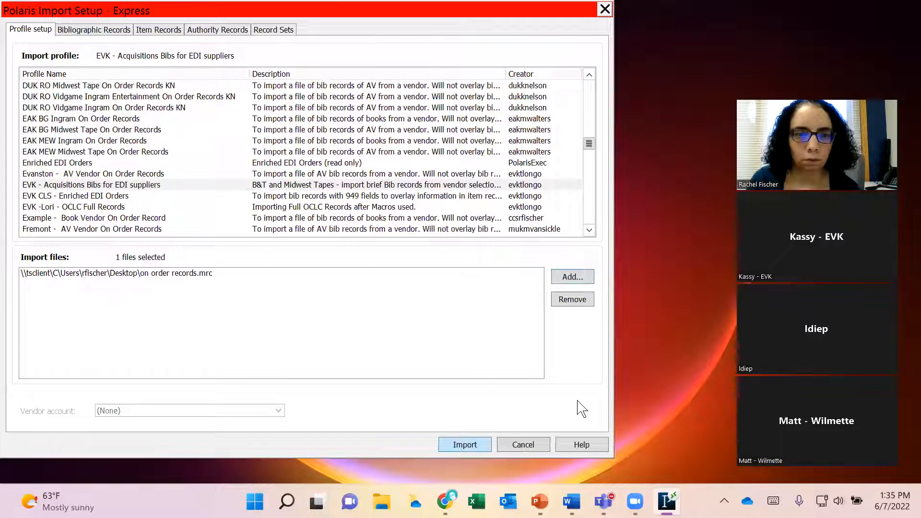
pyautogui.click(465, 445)
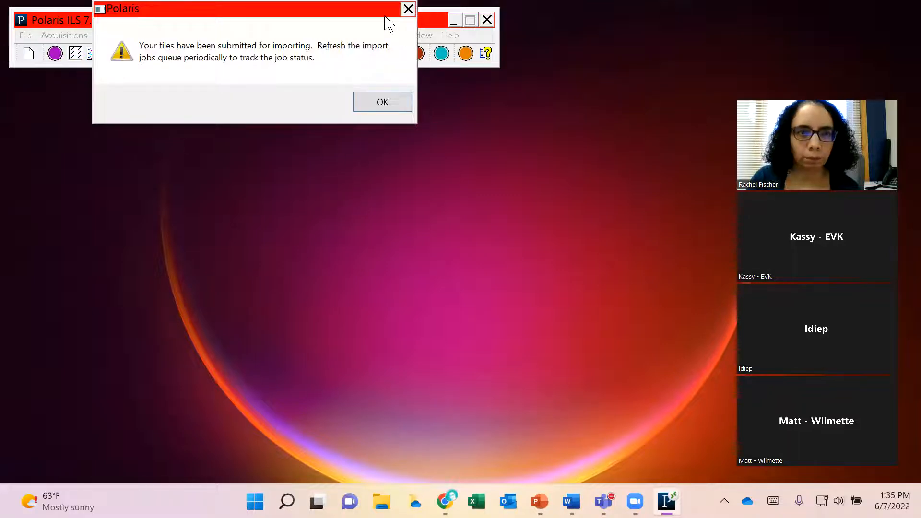
pyautogui.click(383, 103)
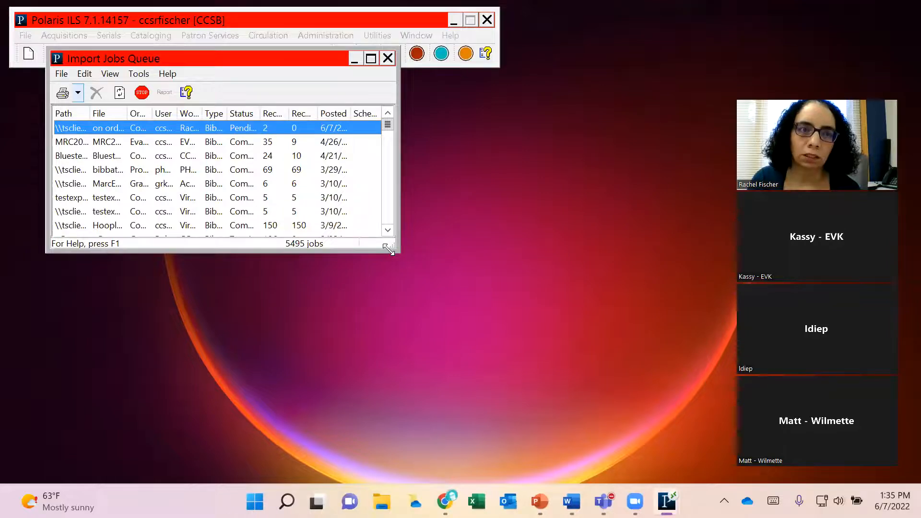
# Step: Enlarge the Import Jobs Queue and refresh it repeatedly to track the status of the on order records job
pyautogui.moveTo(389, 248); pyautogui.dragTo(678, 391)
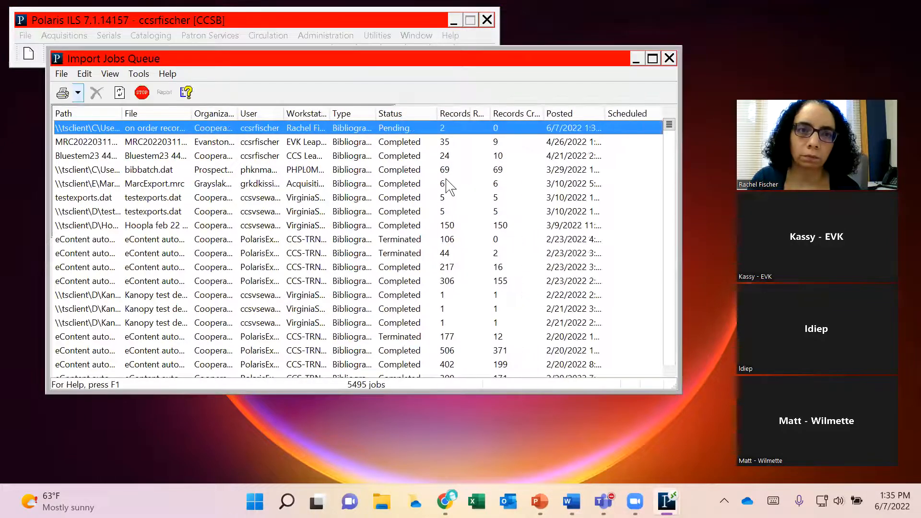
pyautogui.click(120, 93)
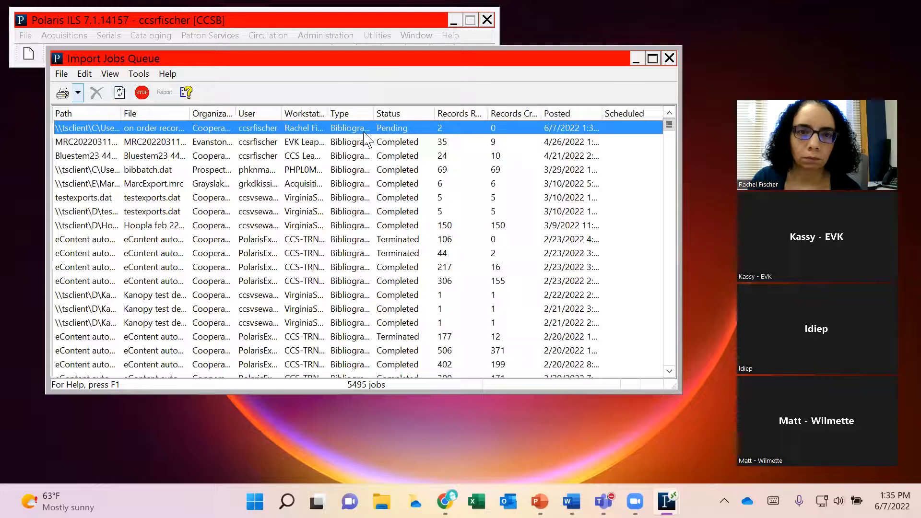
pyautogui.click(120, 92)
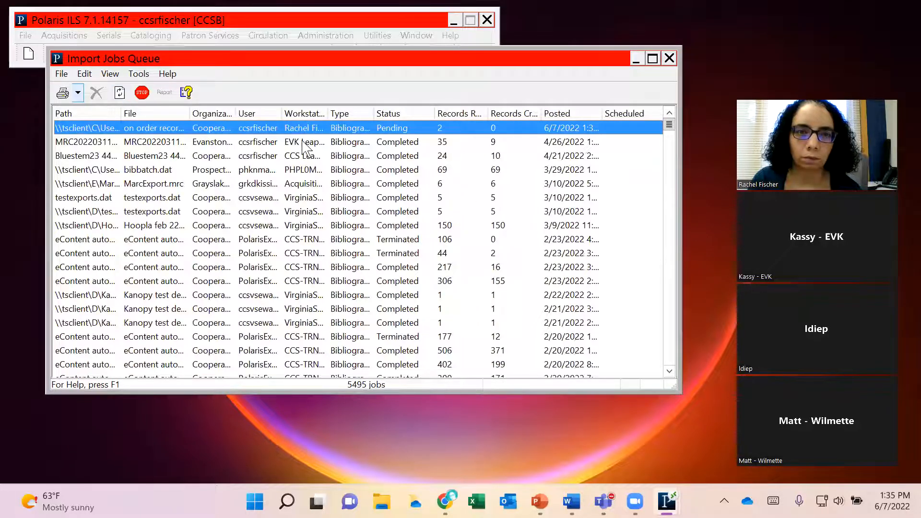
pyautogui.click(122, 93)
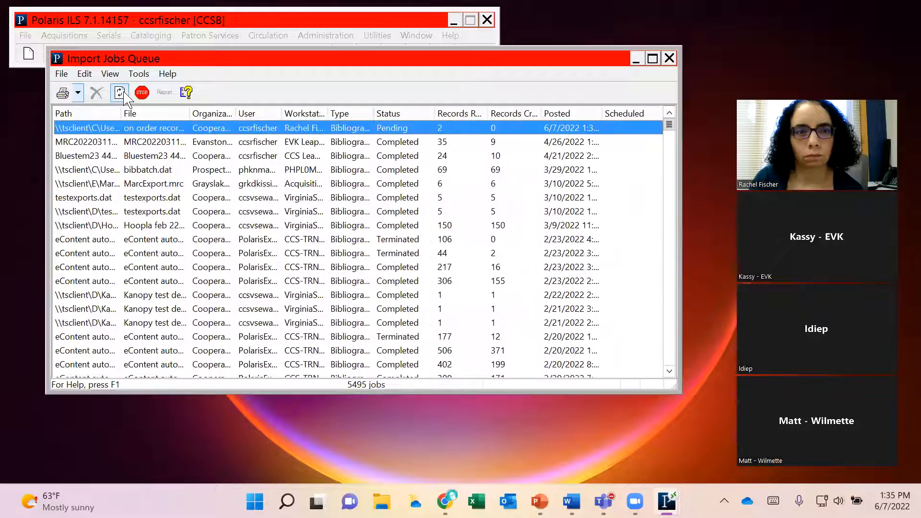
pyautogui.click(122, 92)
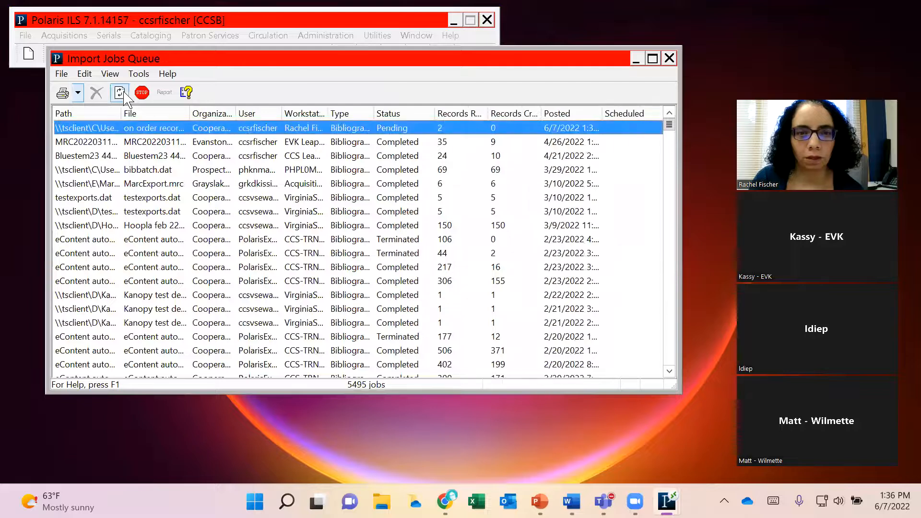
pyautogui.click(124, 92)
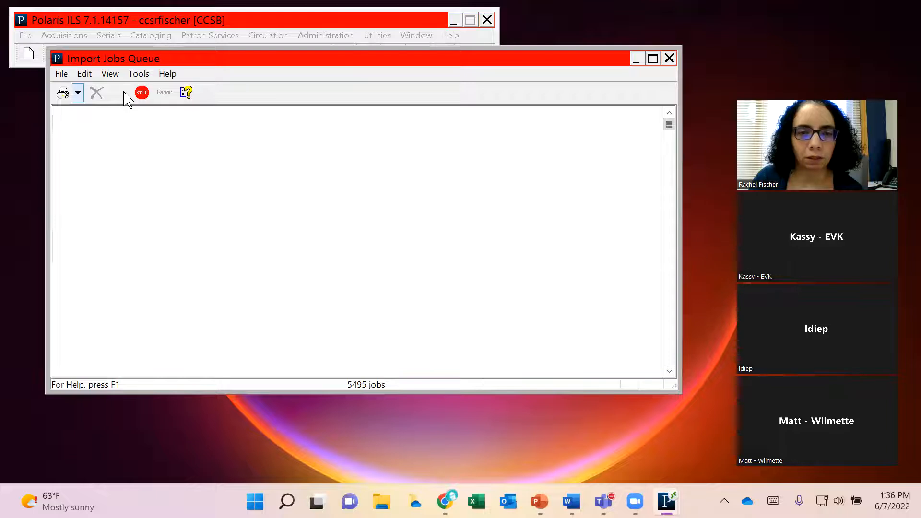
pyautogui.click(124, 93)
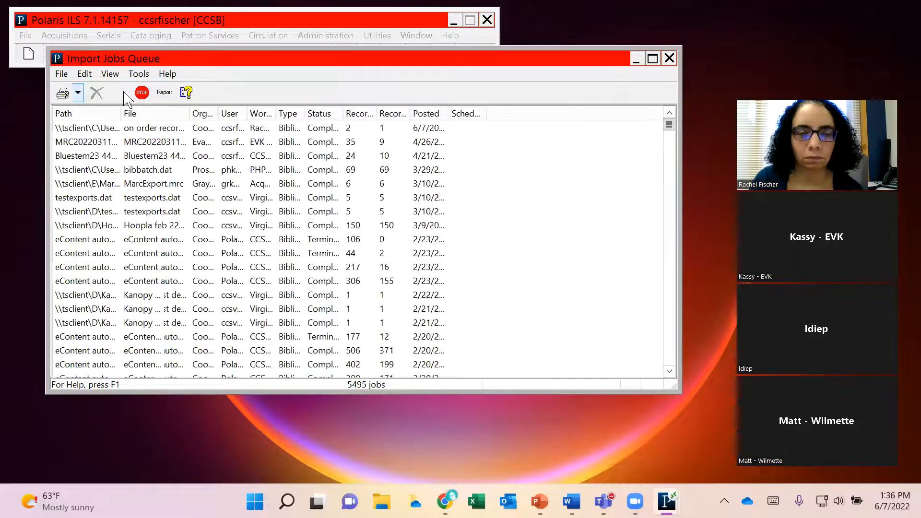
# Step: Open the import report for the on order records job in the queue
pyautogui.click(462, 129)
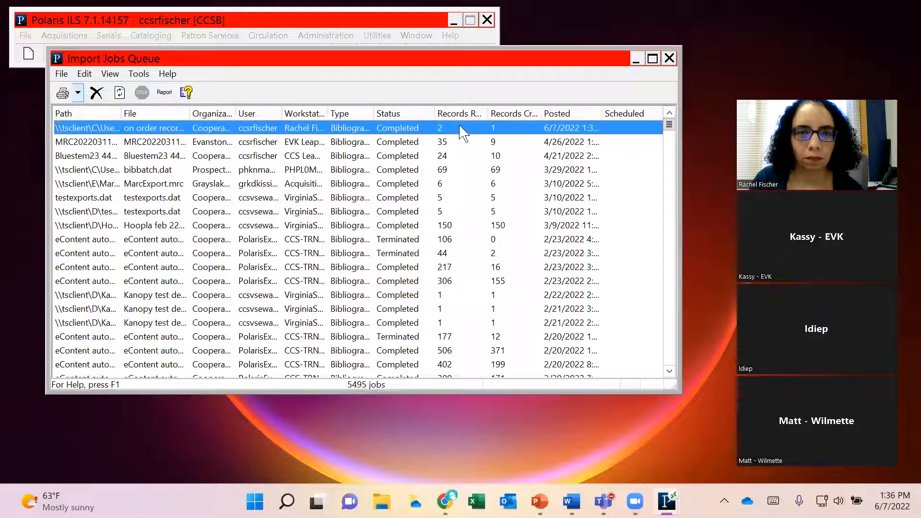
pyautogui.rightClick(420, 128)
pyautogui.click(408, 134)
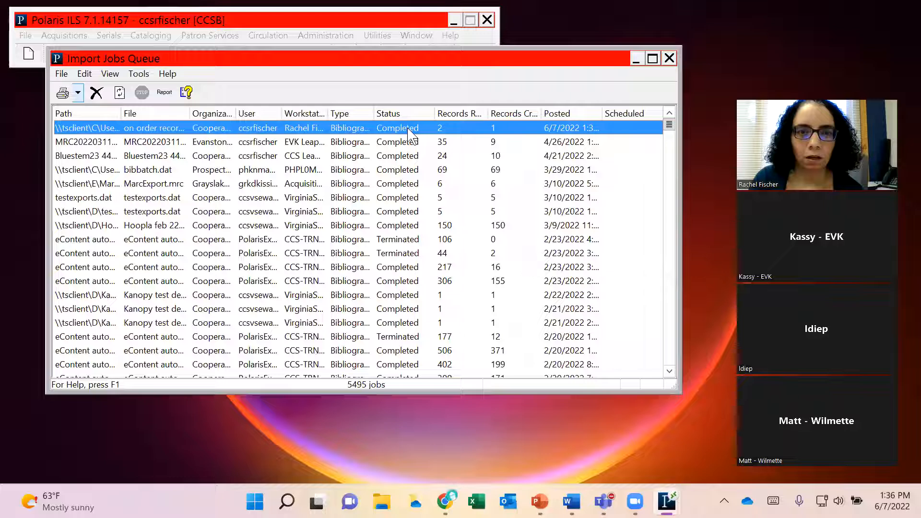
pyautogui.doubleClick(408, 128)
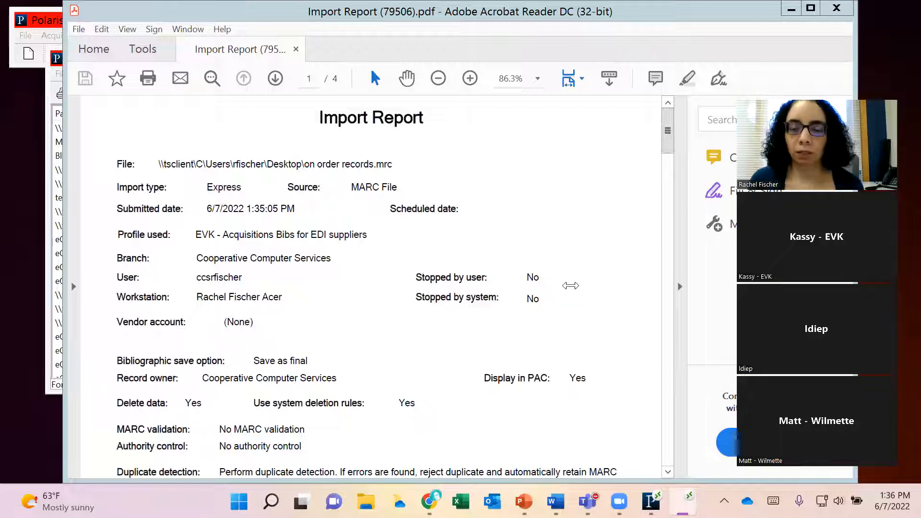
# Step: Start another Express Import, examine its bibliographic record and record set settings, and cancel it
pyautogui.click(48, 23)
pyautogui.click(377, 35)
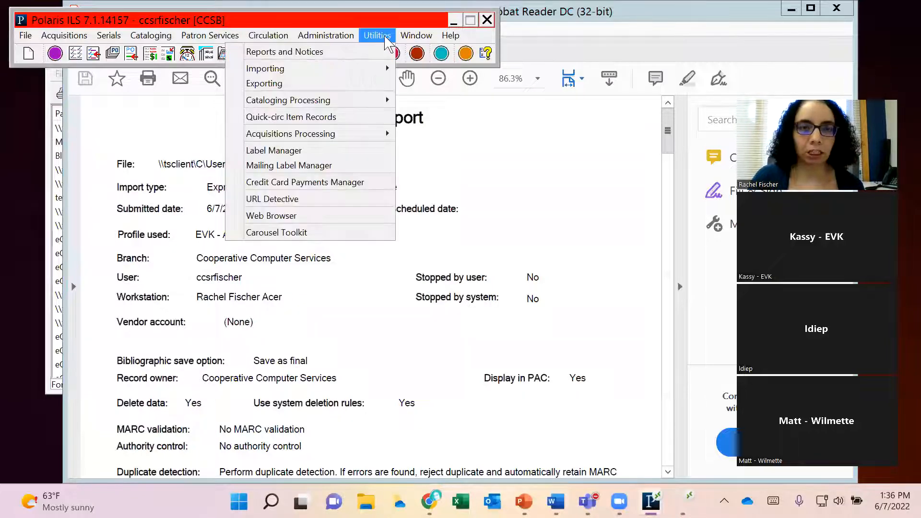
pyautogui.moveTo(350, 71)
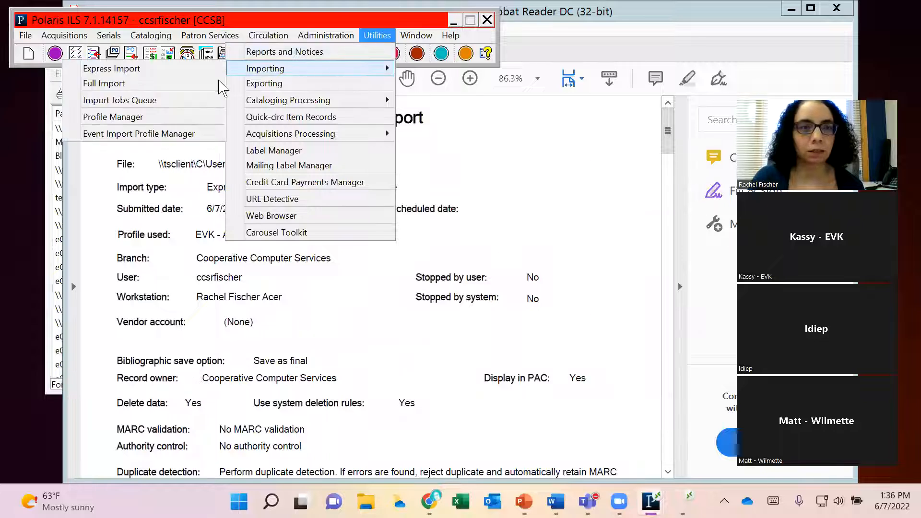
pyautogui.click(179, 72)
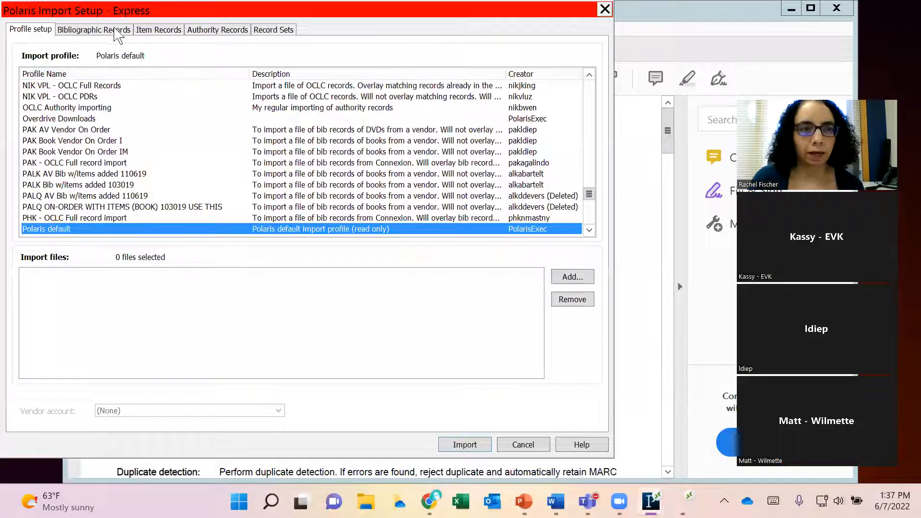
pyautogui.click(115, 29)
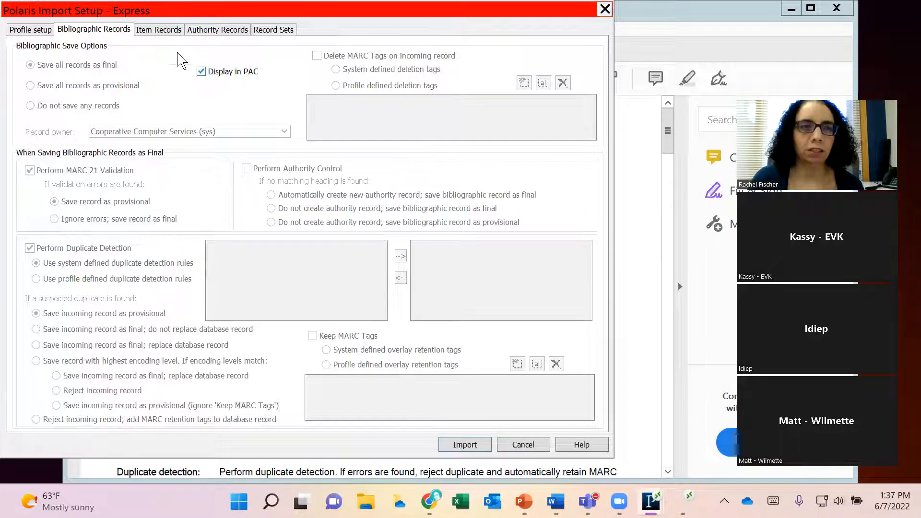
pyautogui.click(274, 31)
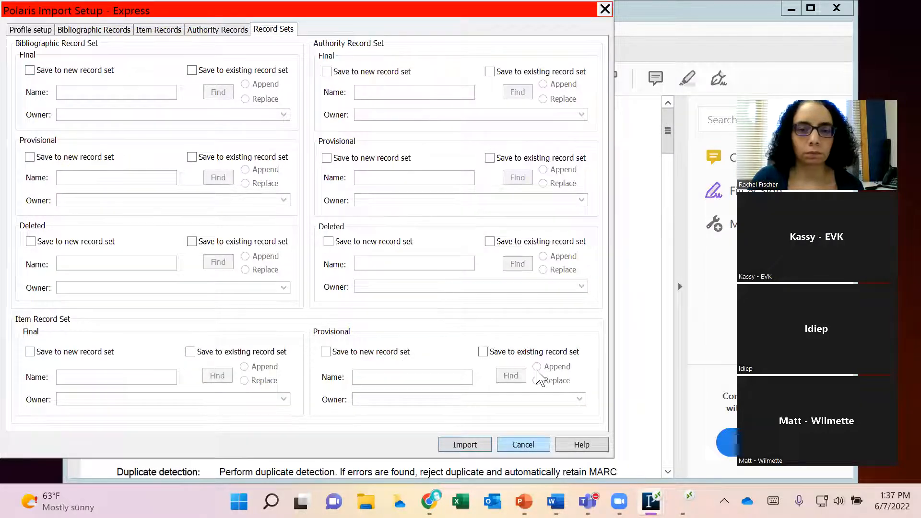
pyautogui.press('Escape')
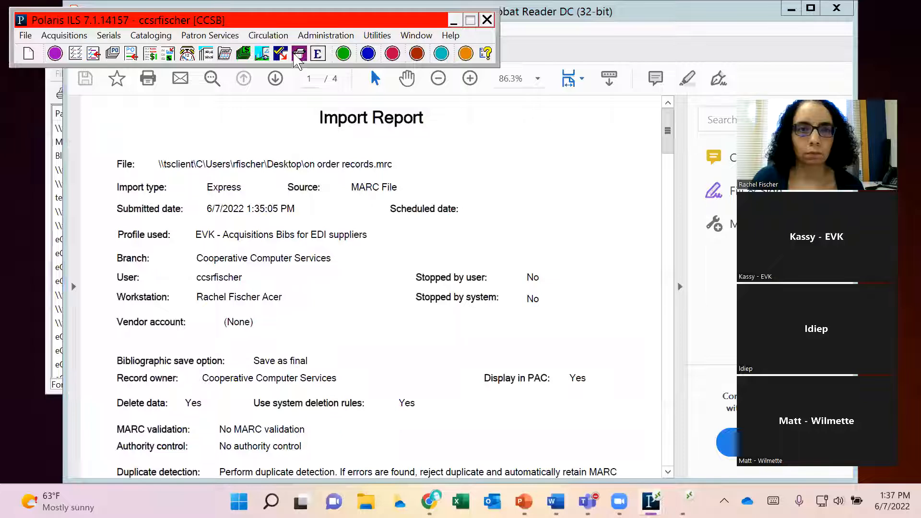
# Step: Start a Full Import with the PHK - OCLC Full record import profile, examine its bibliographic record and record set settings, and cancel it
pyautogui.click(377, 36)
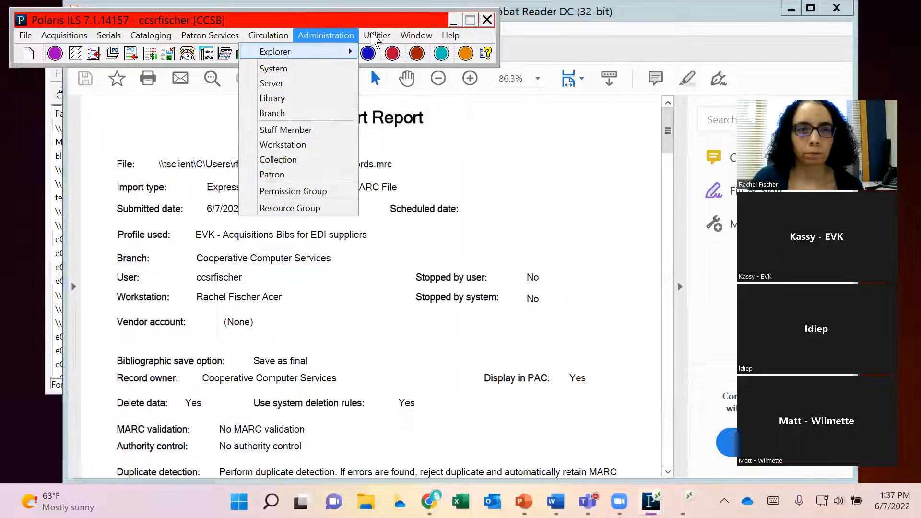
pyautogui.moveTo(364, 74)
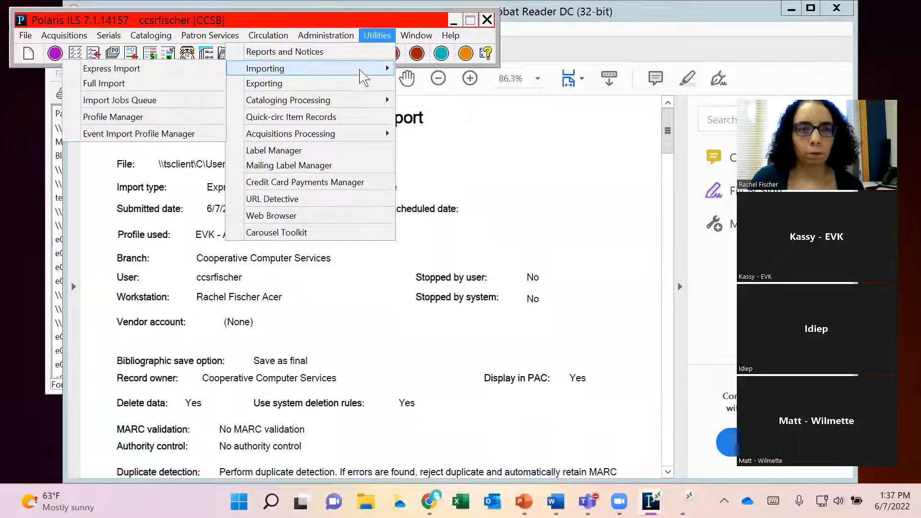
pyautogui.click(173, 81)
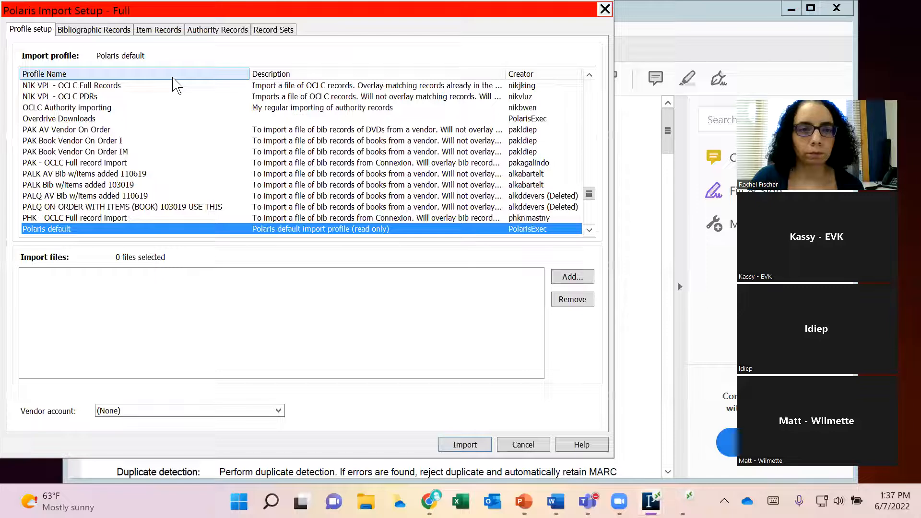
pyautogui.click(104, 219)
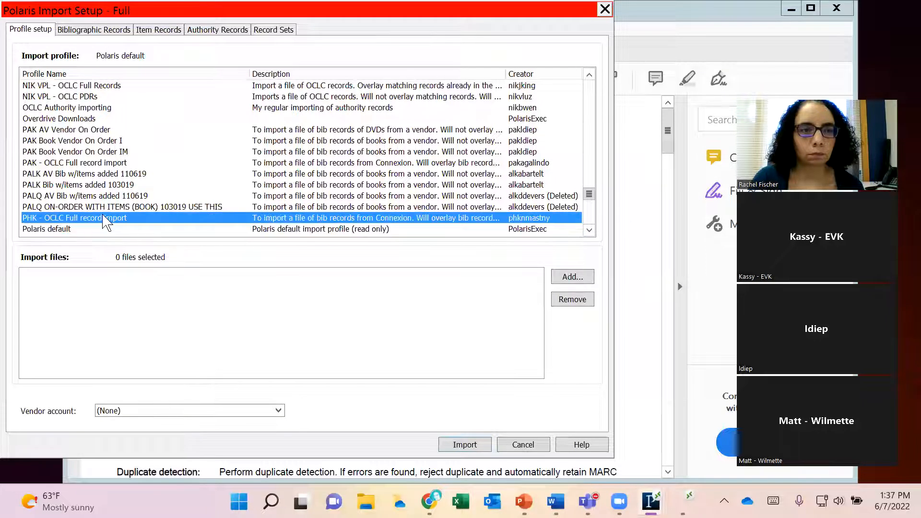
pyautogui.click(96, 31)
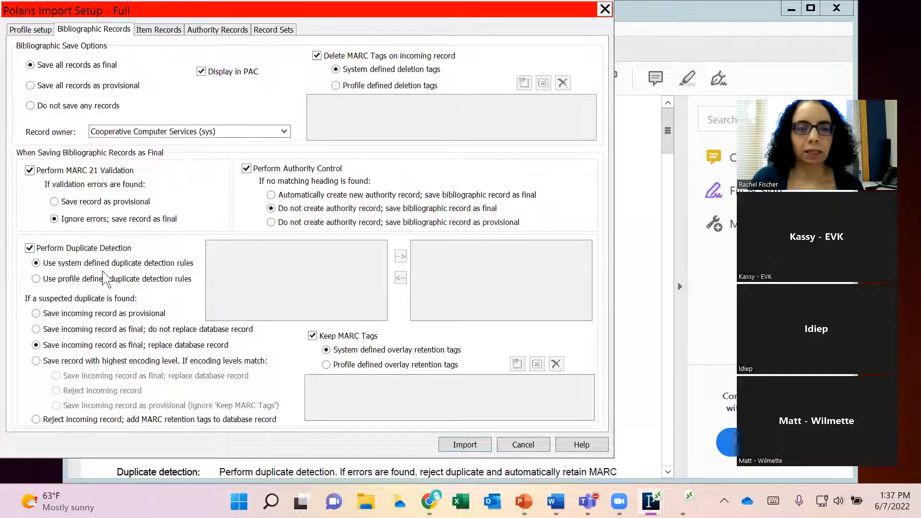
pyautogui.click(265, 31)
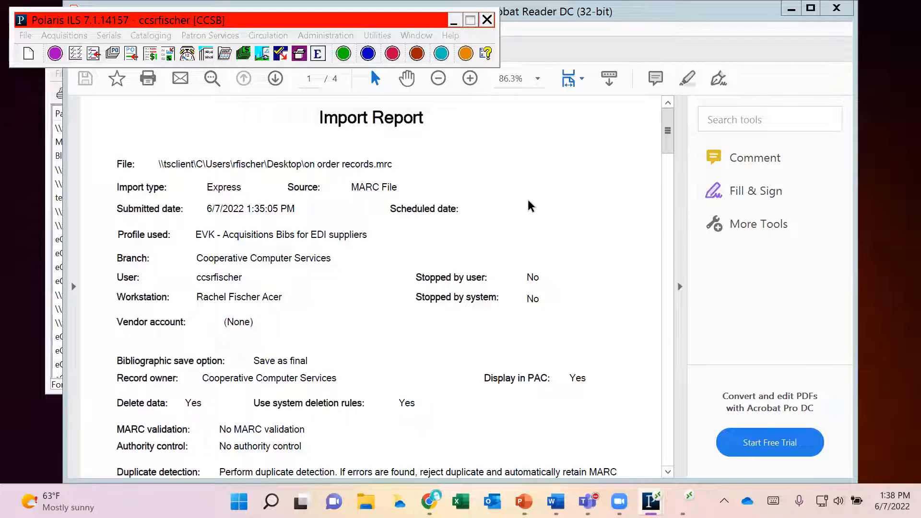
# Step: Examine the import report's per-record messages, highlighting the Tag 40 invalid subfield warning for ALONG CAME A SPIDER, through the unsaved record's errors
pyautogui.moveTo(667, 137); pyautogui.dragTo(642, 318)
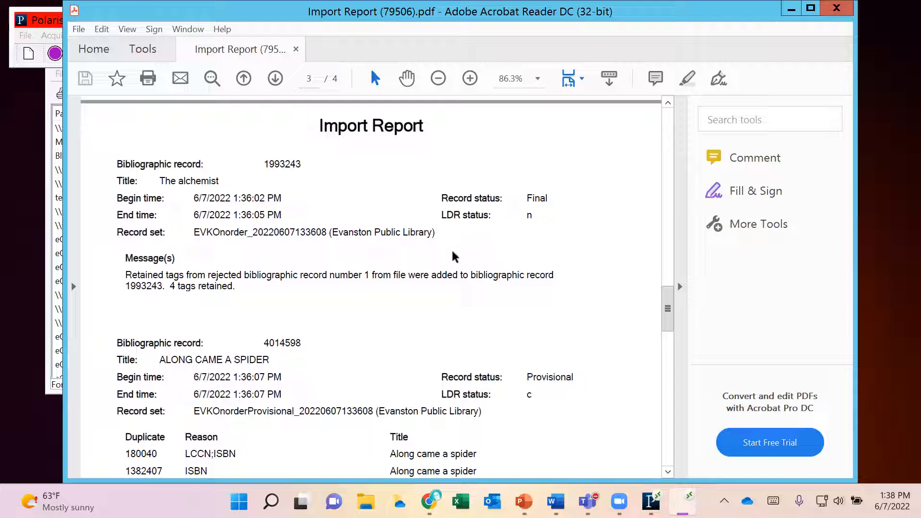
pyautogui.scroll(-1, 370, 254)
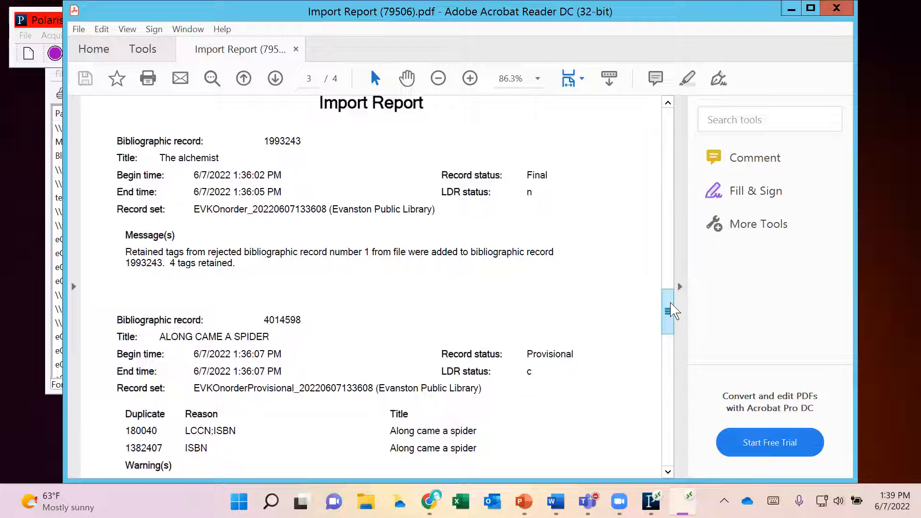
pyautogui.moveTo(673, 311)
pyautogui.mouseDown()
pyautogui.moveTo(674, 334)
pyautogui.moveTo(672, 322)
pyautogui.mouseUp()
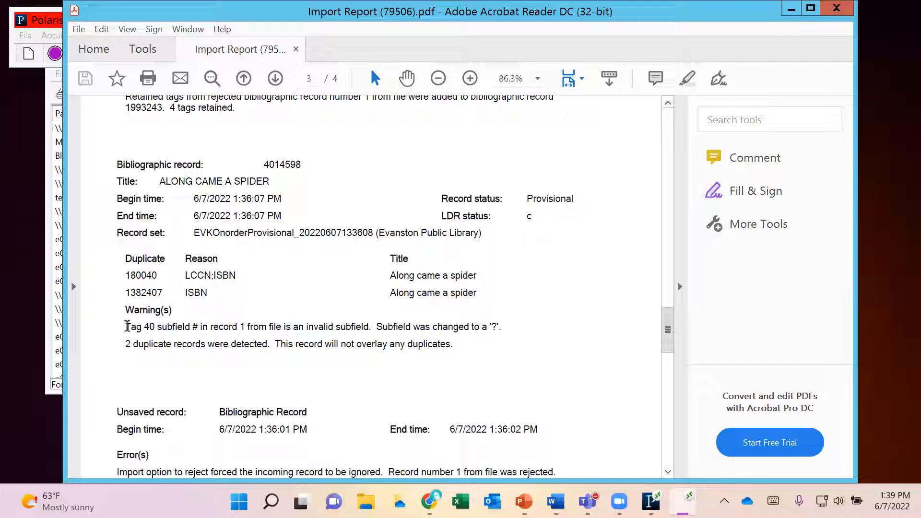
pyautogui.moveTo(123, 326); pyautogui.dragTo(514, 328)
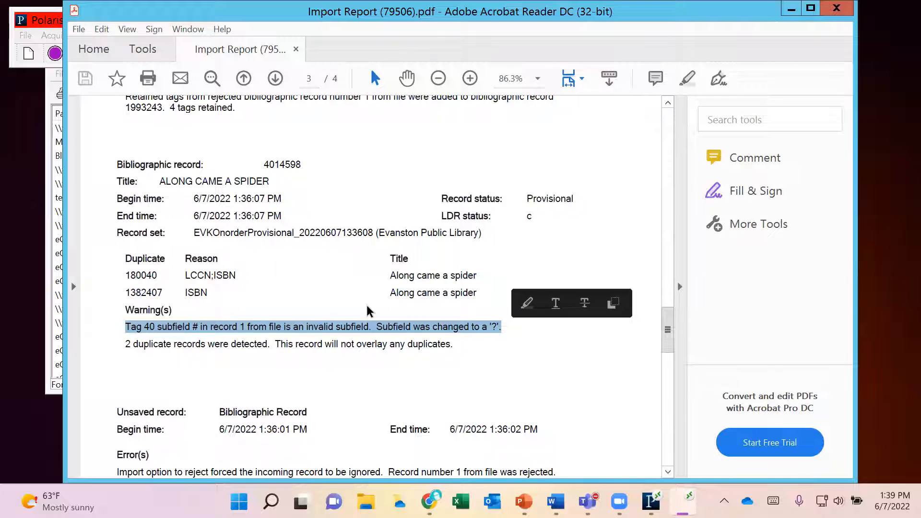
pyautogui.scroll(-3, 368, 311)
pyautogui.scroll(-6, 368, 312)
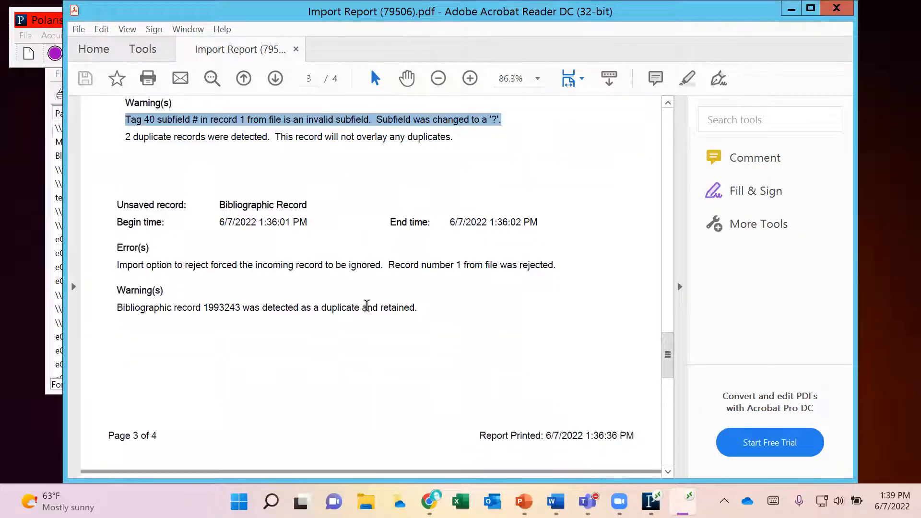
pyautogui.scroll(-1, 368, 308)
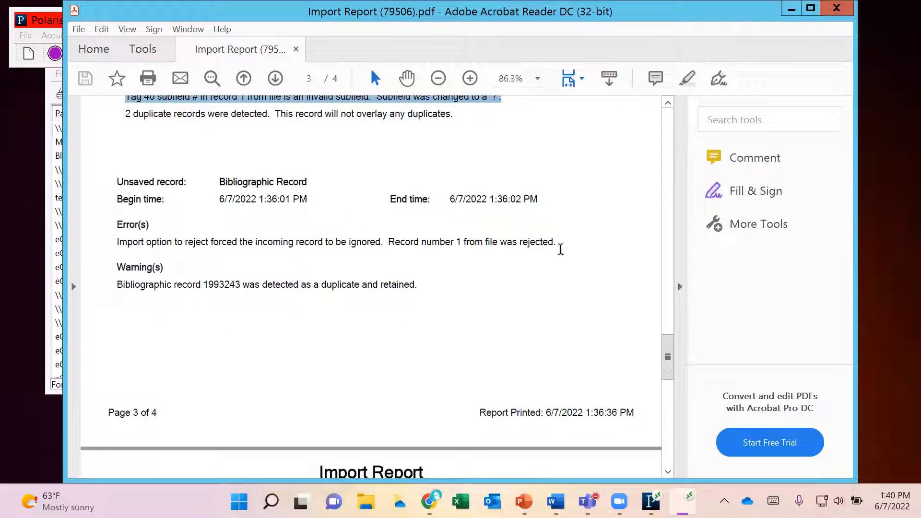
pyautogui.scroll(-10, 350, 307)
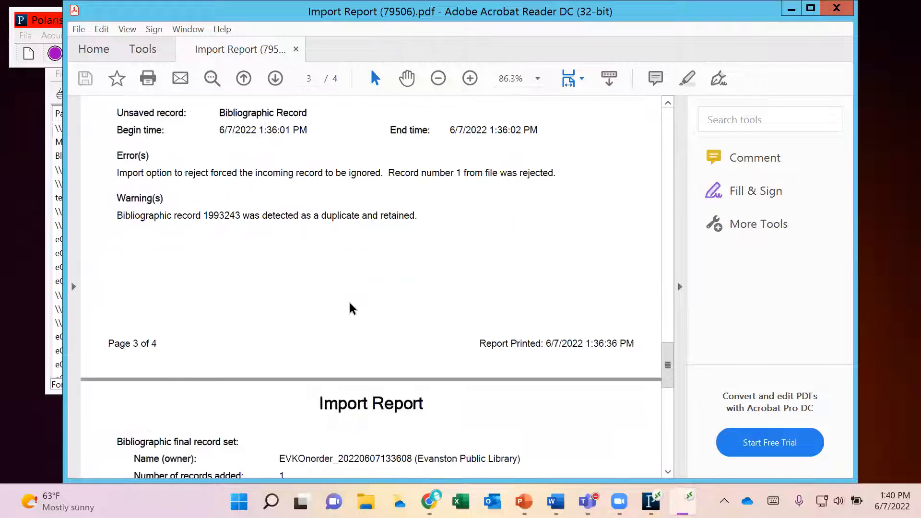
# Step: Copy the name of the bibliographic final record set from the last page of the import report
pyautogui.scroll(-3, 350, 305)
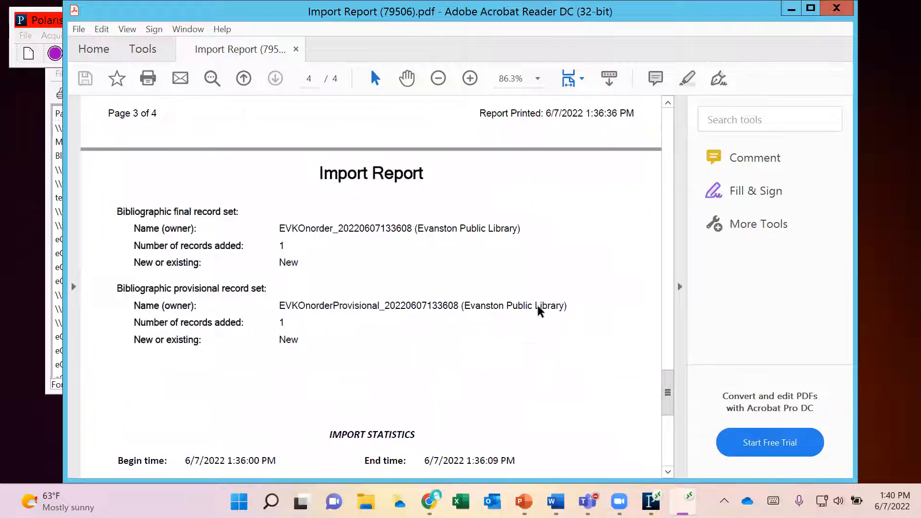
pyautogui.moveTo(413, 230); pyautogui.dragTo(306, 232)
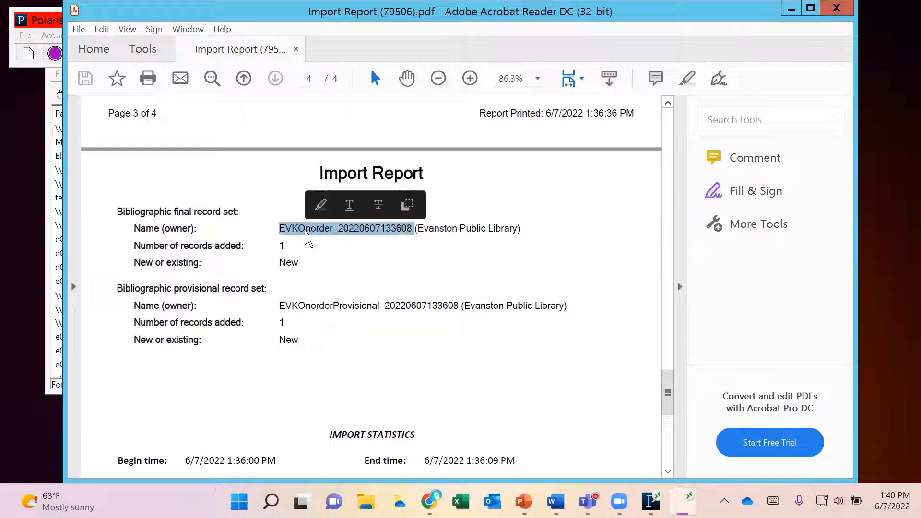
pyautogui.rightClick(306, 232)
pyautogui.click(328, 248)
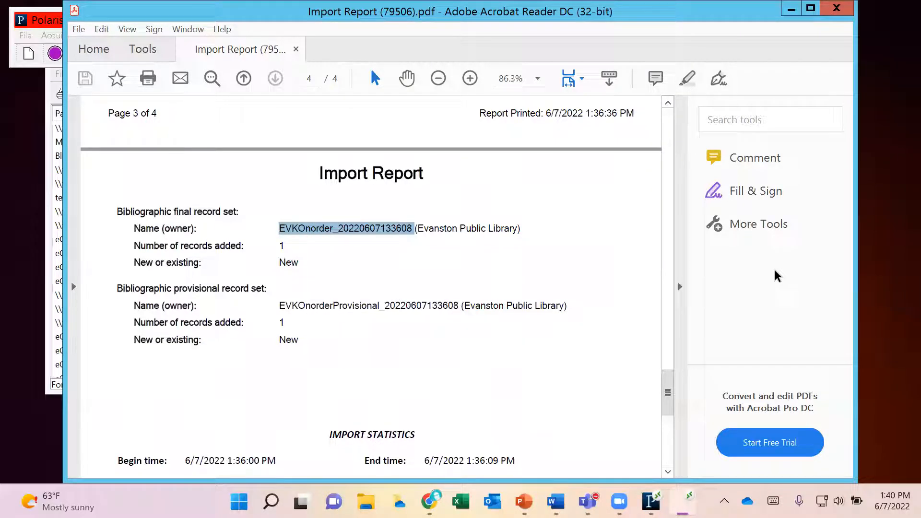
pyautogui.click(437, 239)
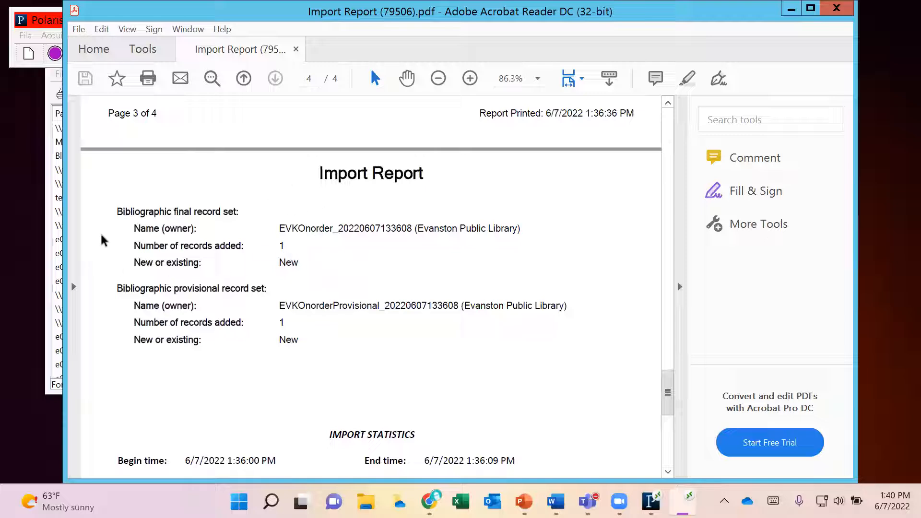
# Step: Review the import statistics for bibliographic, authority and item records at the end of the report, and close the report
pyautogui.scroll(-5, 486, 273)
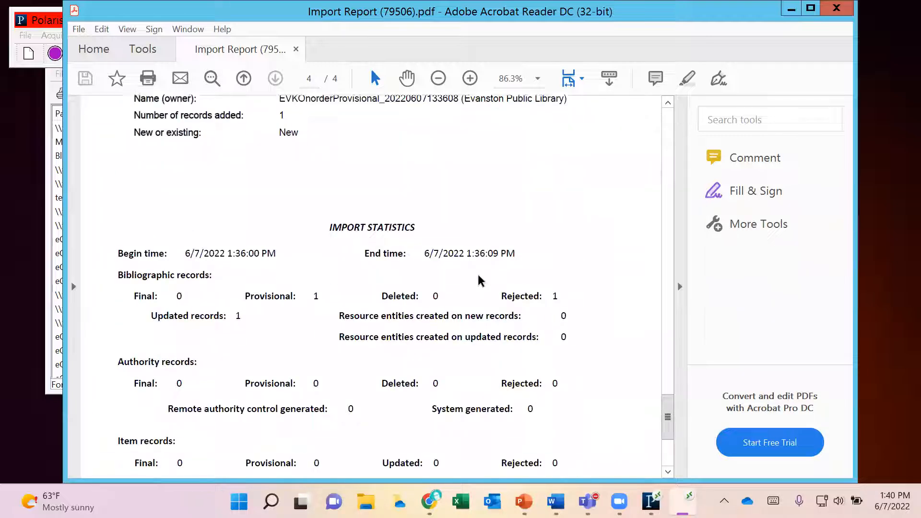
pyautogui.scroll(-1, 478, 275)
pyautogui.scroll(-1, 478, 274)
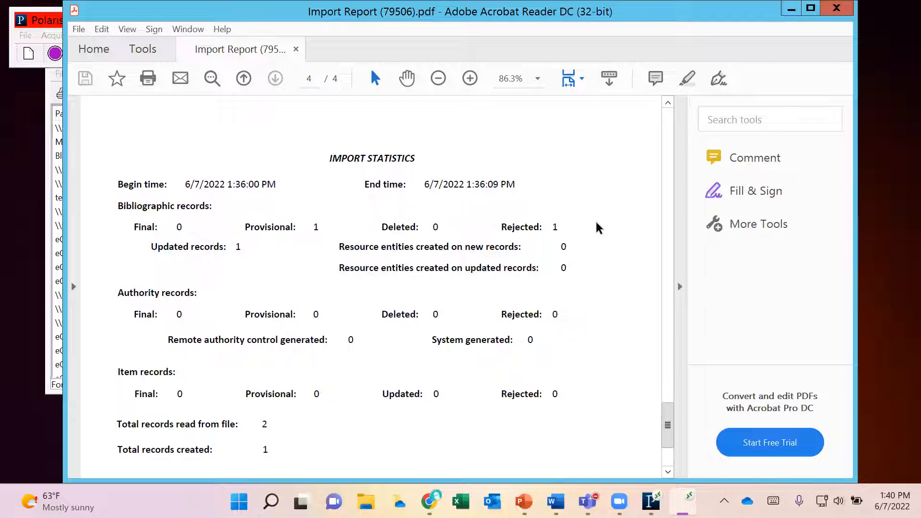
pyautogui.scroll(-3, 595, 232)
pyautogui.scroll(-1, 590, 237)
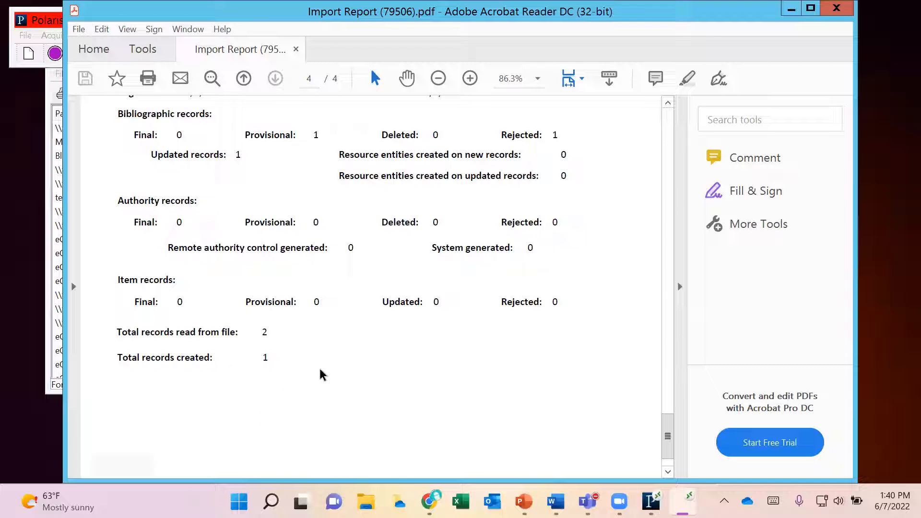
pyautogui.click(839, 10)
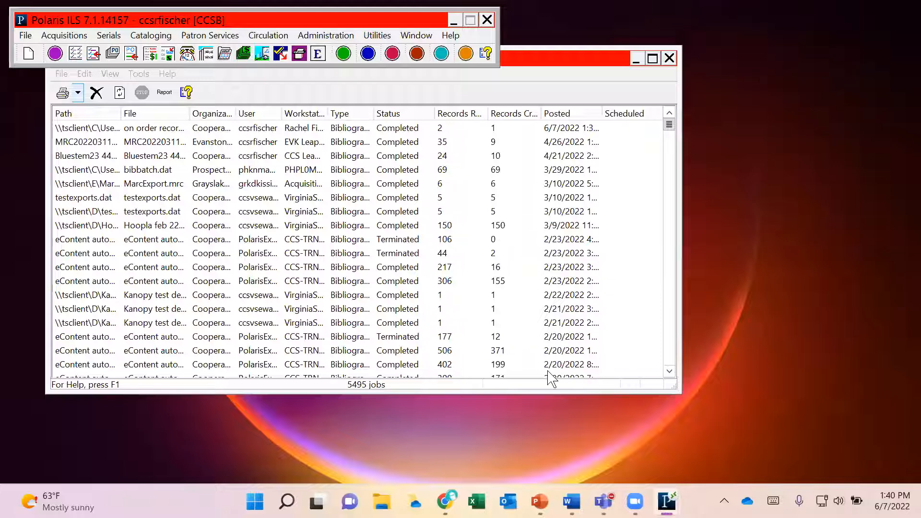
pyautogui.moveTo(540, 501)
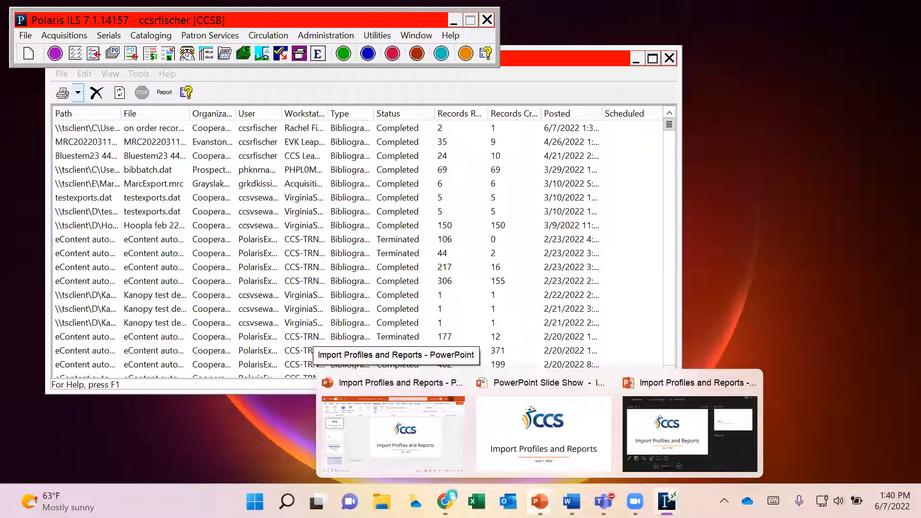
pyautogui.moveTo(602, 501)
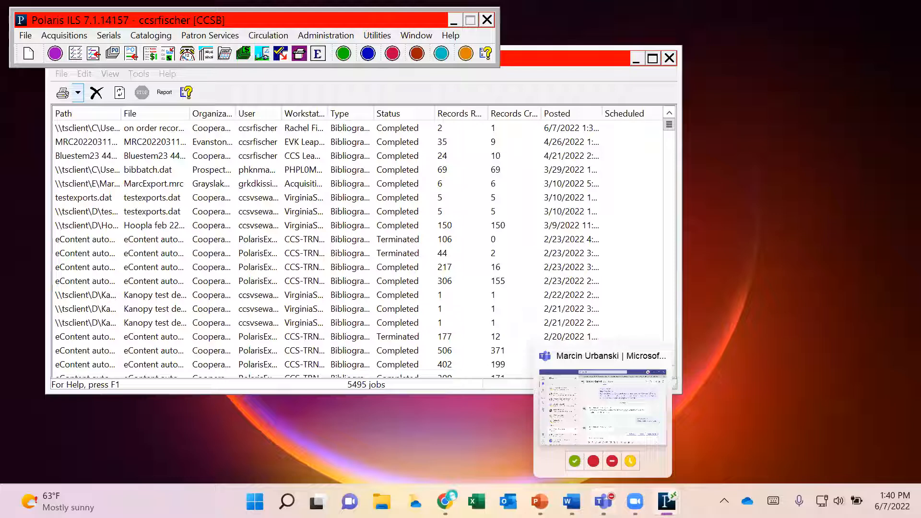
pyautogui.moveTo(666, 502)
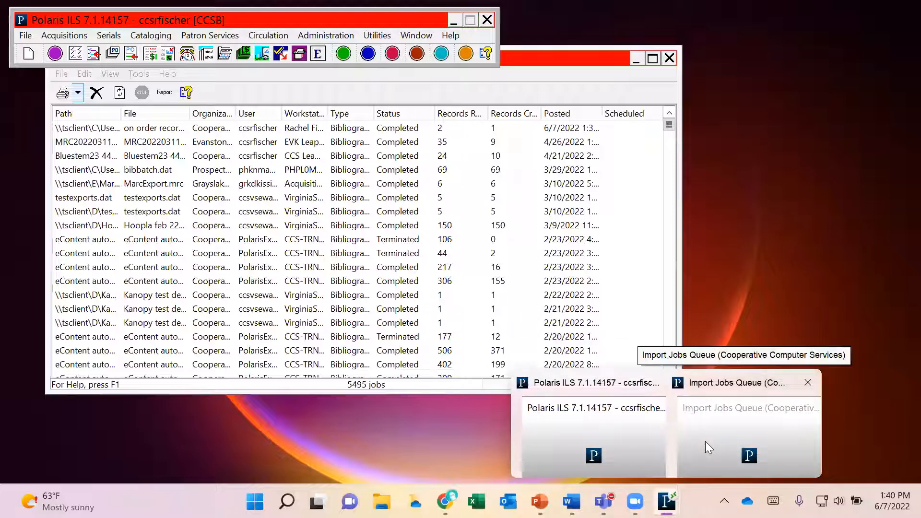
pyautogui.click(603, 501)
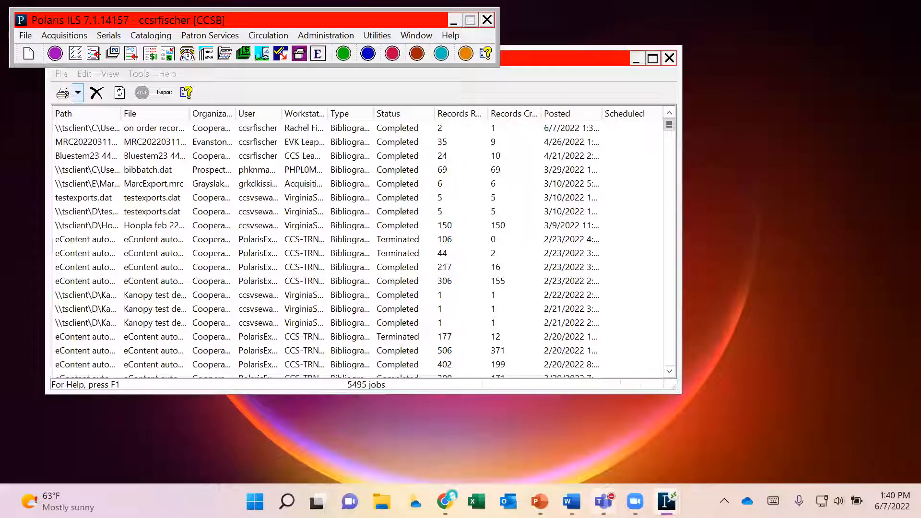
pyautogui.click(605, 487)
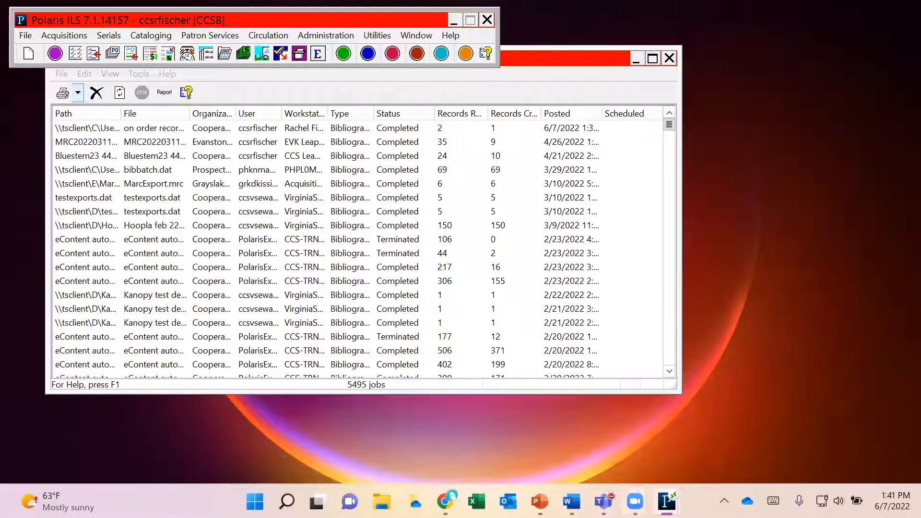
pyautogui.click(635, 501)
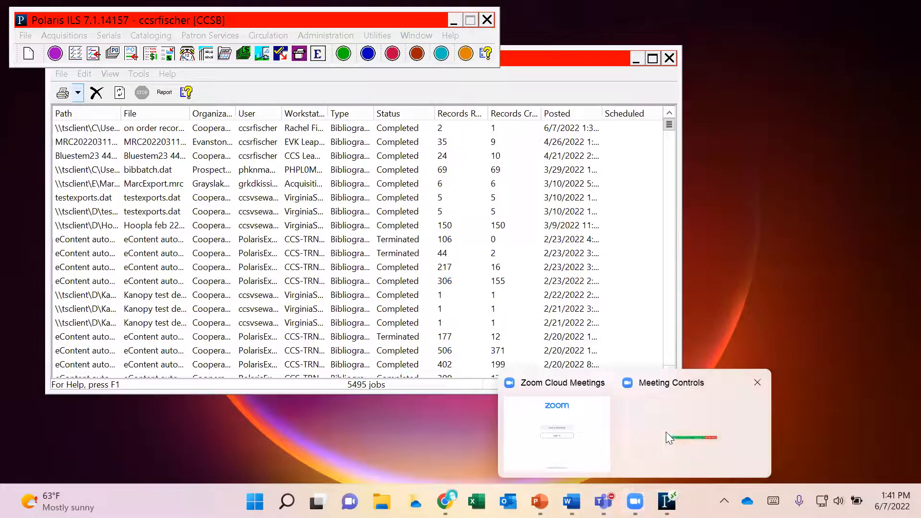